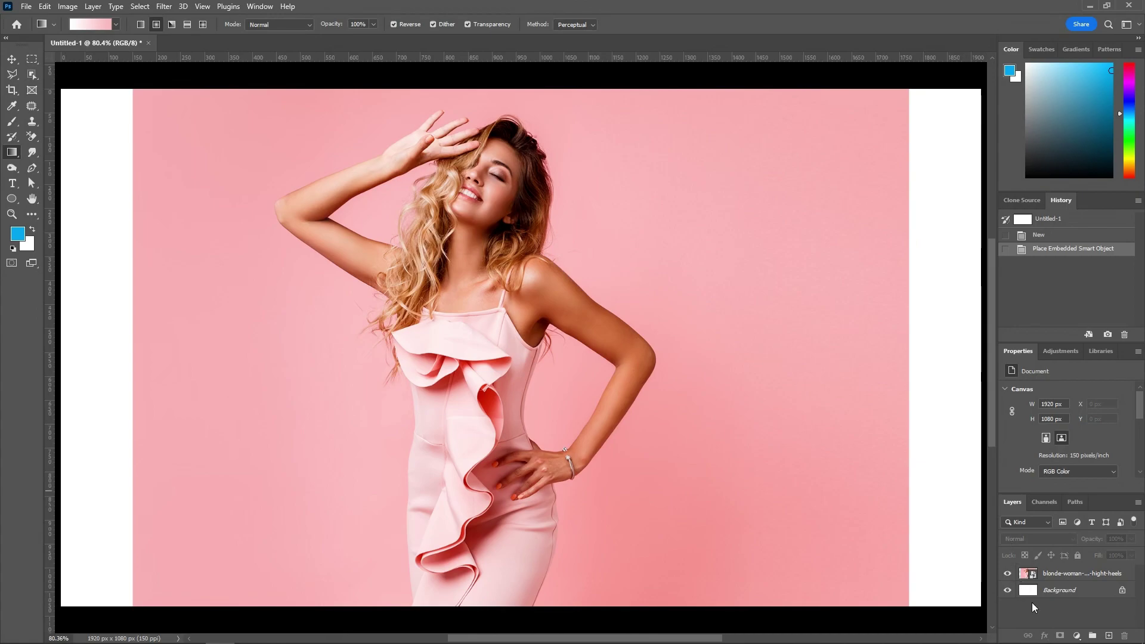
Hide the photo layer and add the letter "S" in Abril Fatface near the middle of the canvas
left_click(1008, 574)
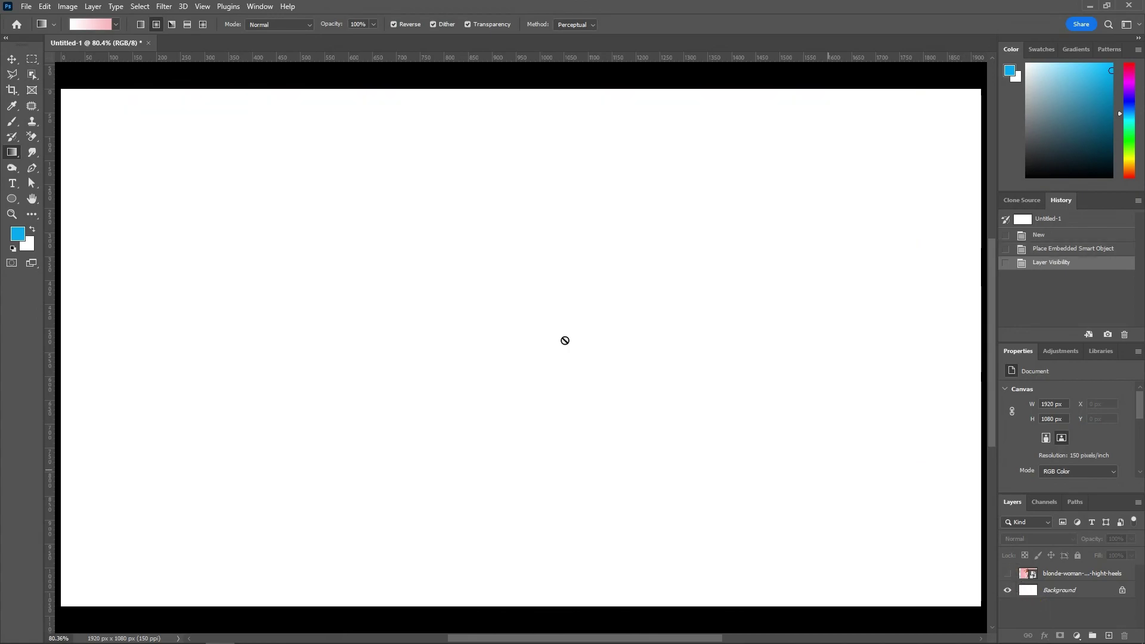
left_click(12, 183)
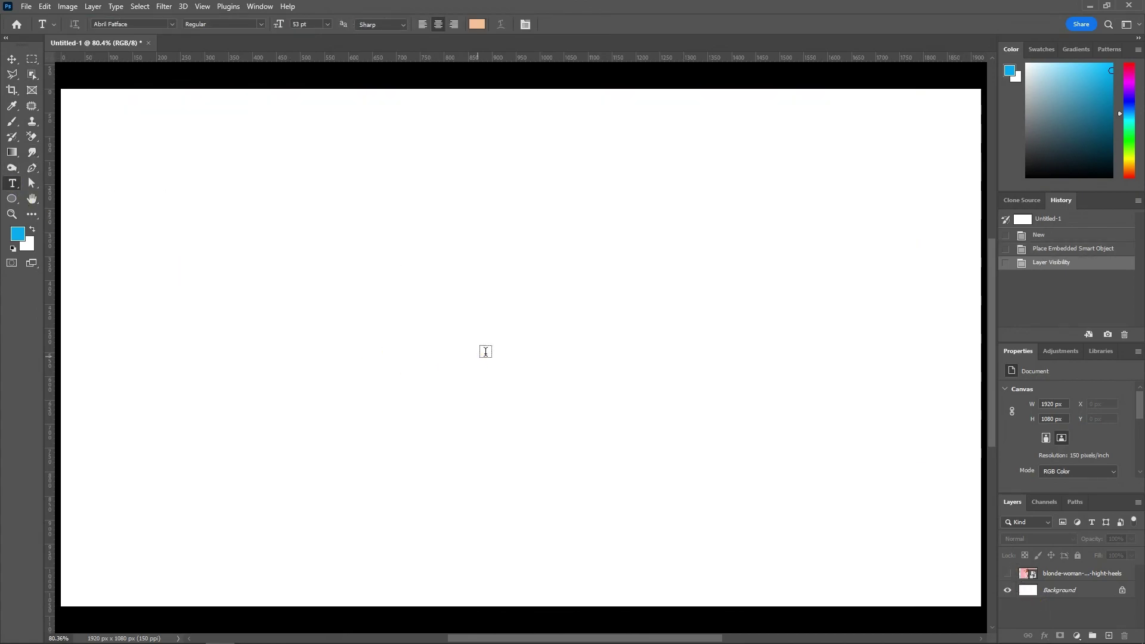
left_click(486, 351)
type("S")
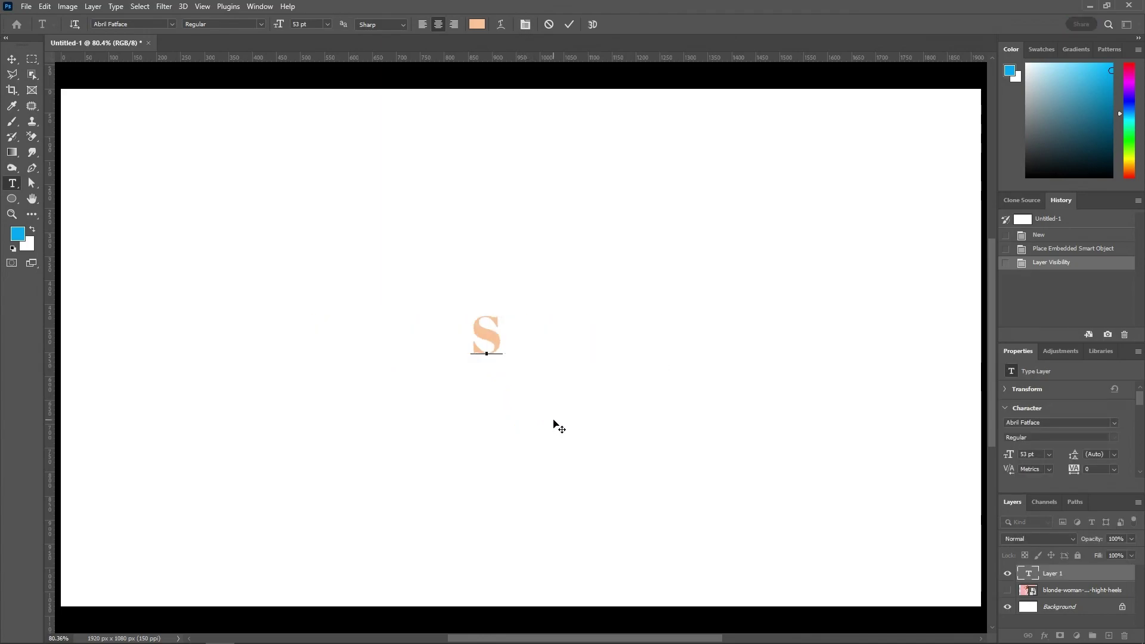
left_click(569, 25)
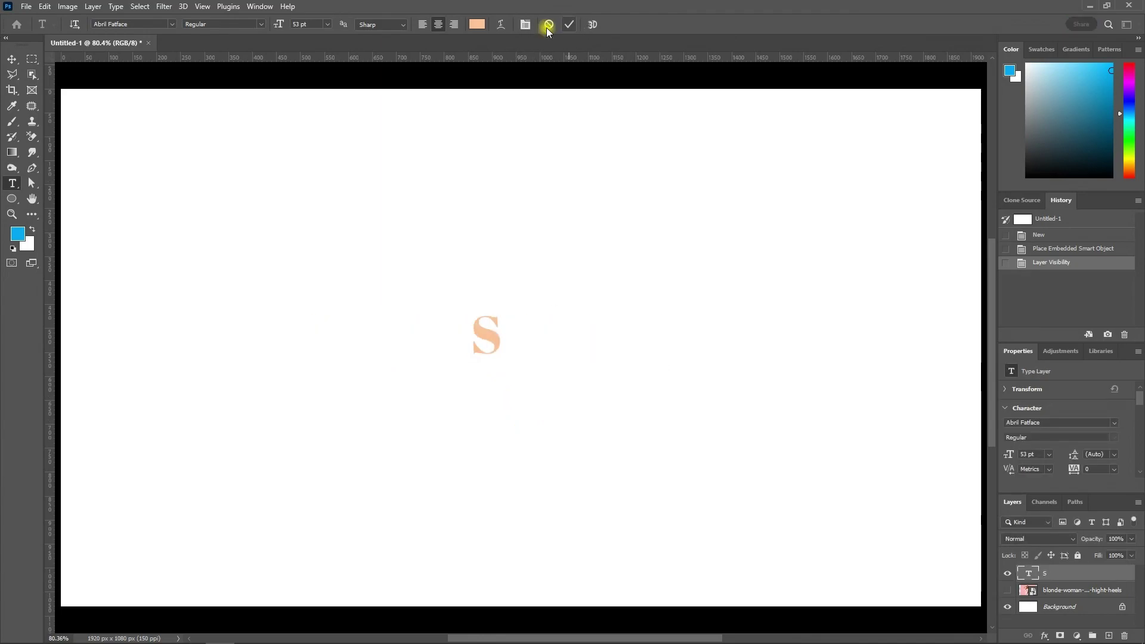
Enlarge the S to about 469 pt and centre it horizontally and vertically on the canvas
left_click(12, 59)
left_click_drag(502, 336, 627, 336)
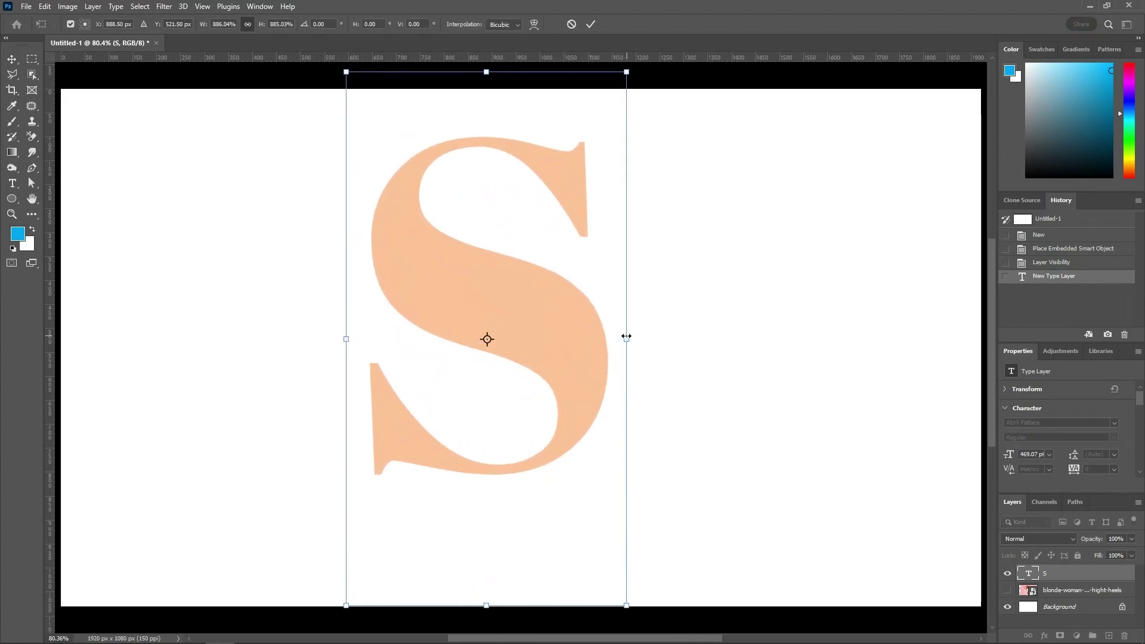
left_click(590, 24)
key("ctrl+a")
left_click(272, 25)
left_click(350, 24)
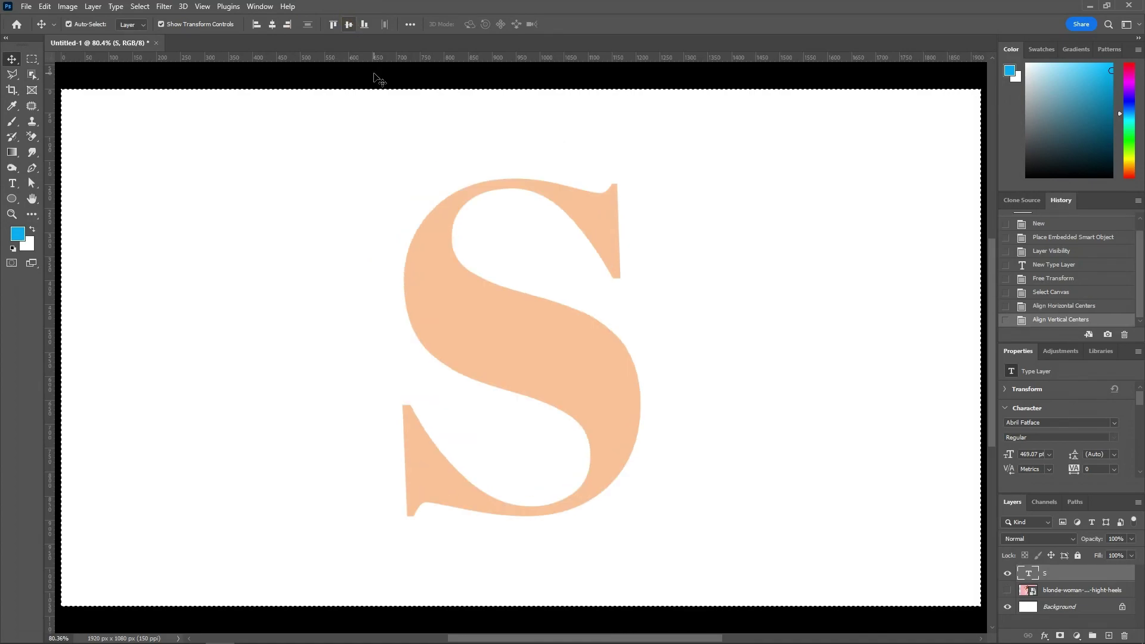
key("ctrl+d")
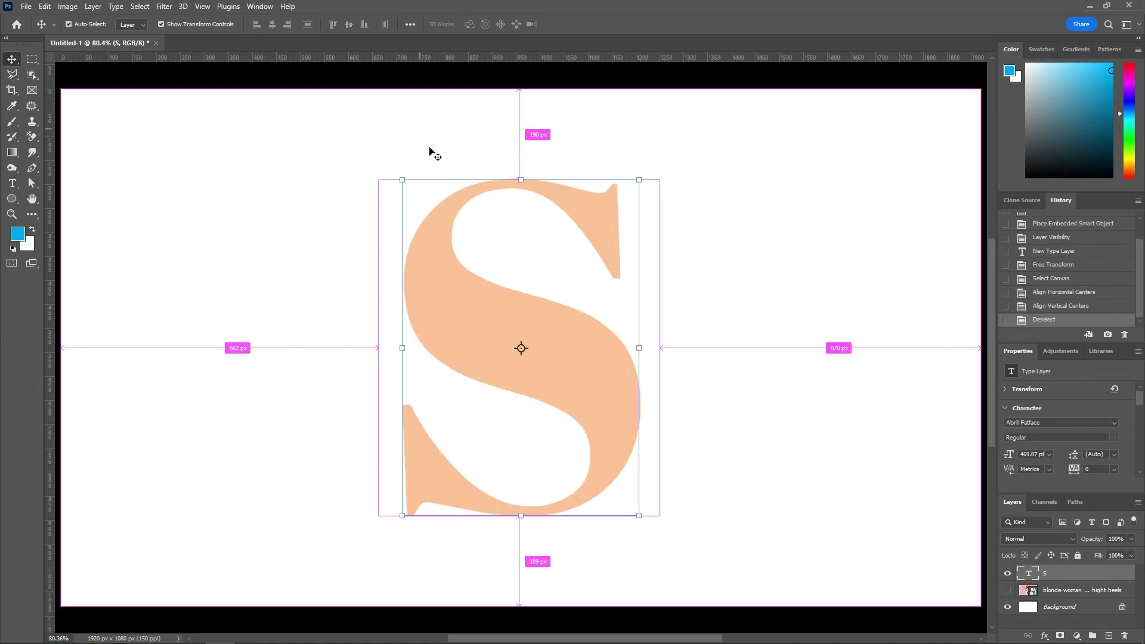
Scale the S down to about 409 pt, keeping it near the middle of the canvas
left_click(638, 348)
left_click_drag(658, 386, 639, 377)
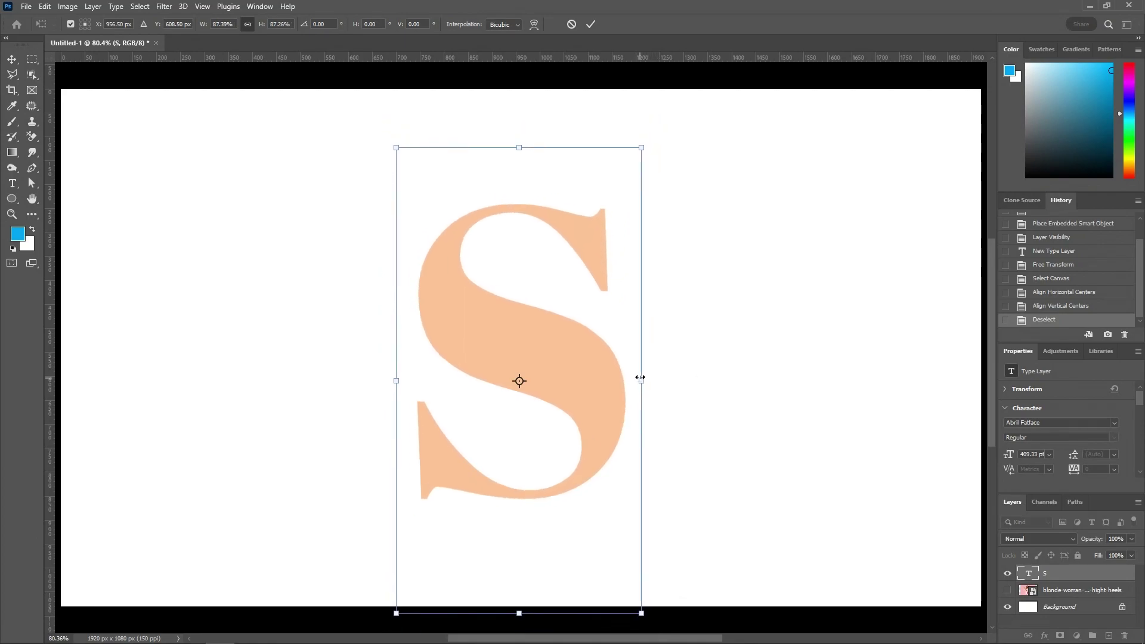
left_click(592, 25)
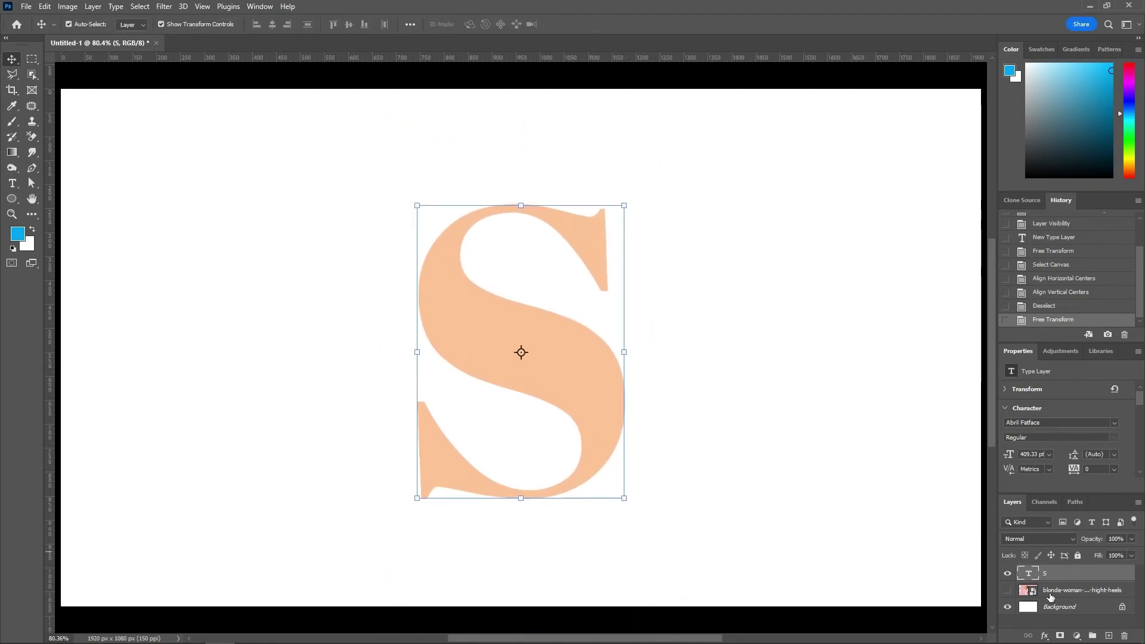
Show the photo layer, move it above the S and set its opacity to 31%
left_click(1008, 589)
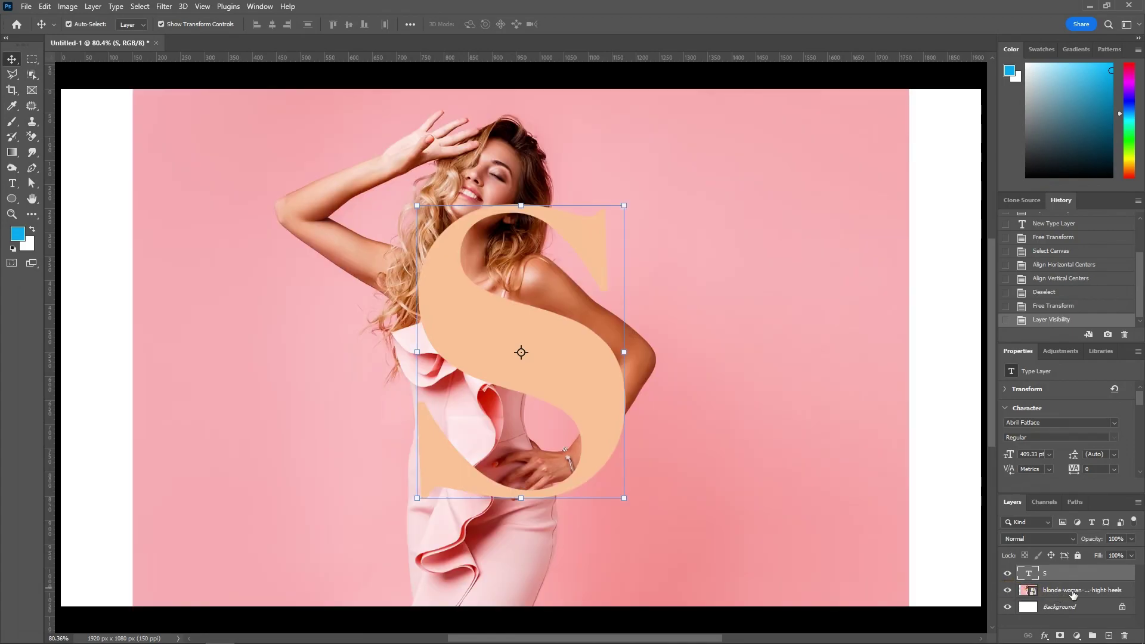
left_click(1076, 591)
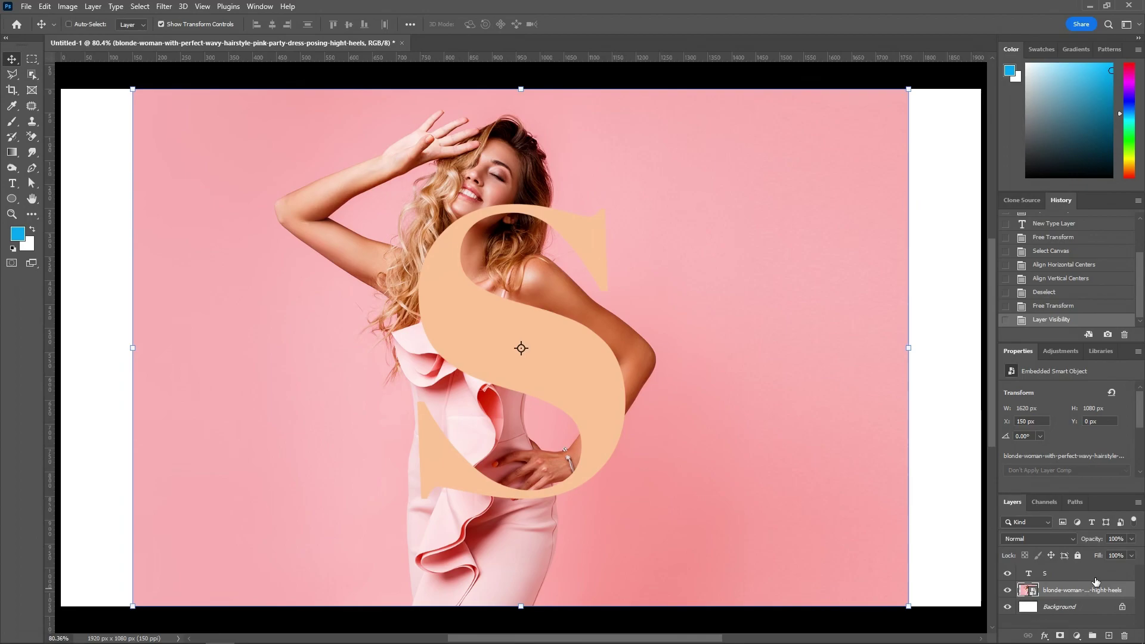
key("ctrl+bracketright")
left_click_drag(1087, 543, 1081, 538)
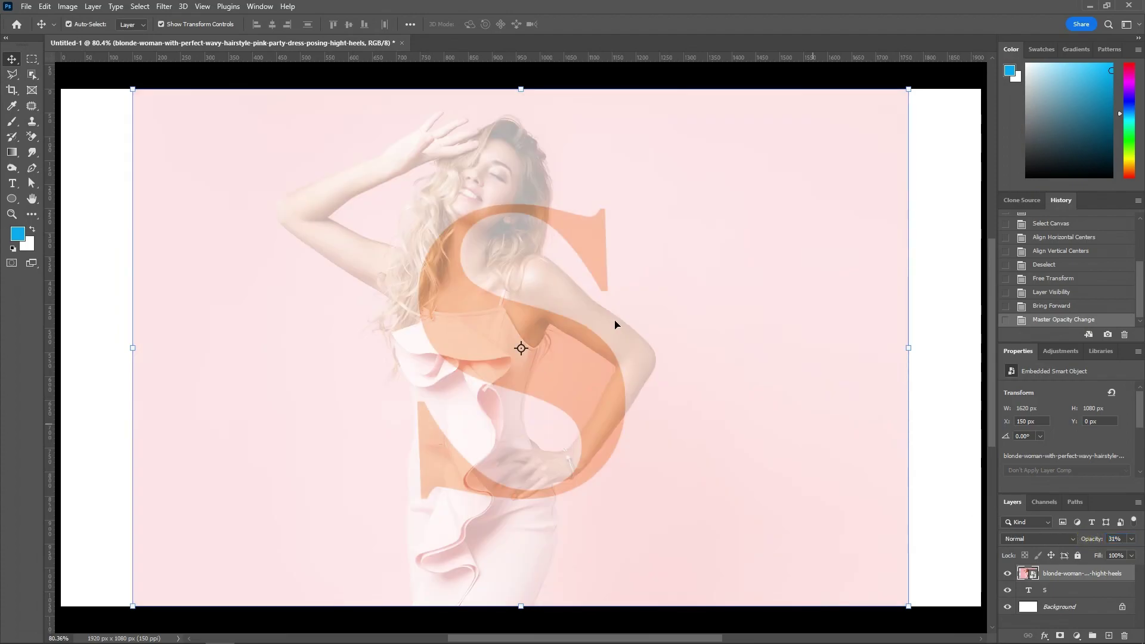
Scale the photo to about 852 × 568 px so the woman fits over the S, and restore its opacity to 100%
left_click_drag(522, 88, 546, 193)
left_click_drag(524, 272, 555, 275)
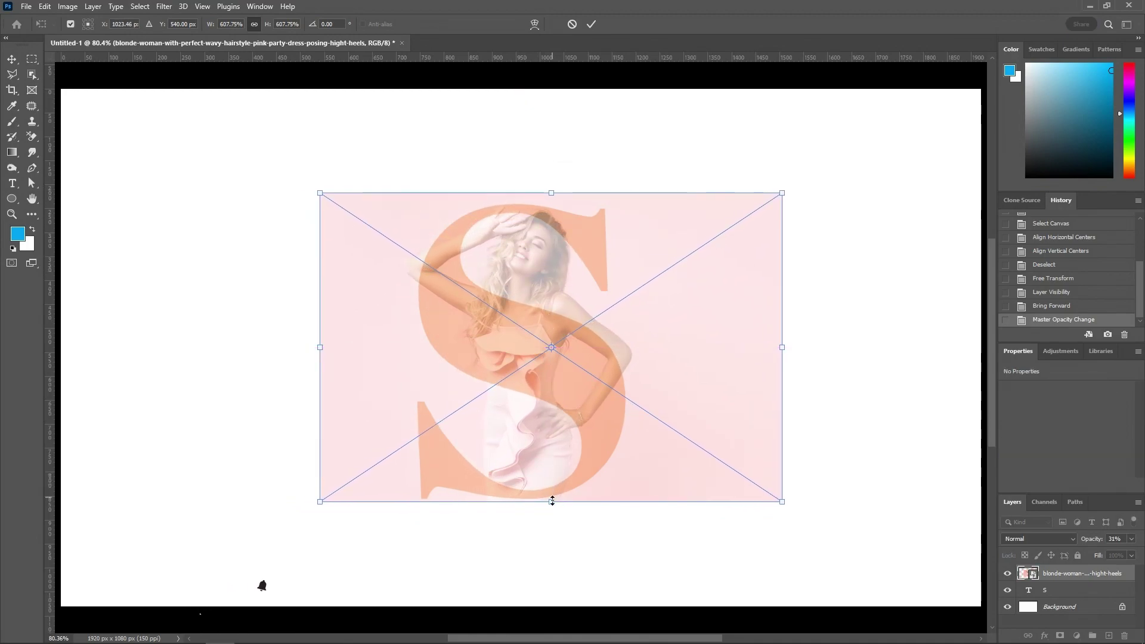
left_click_drag(551, 504, 554, 498)
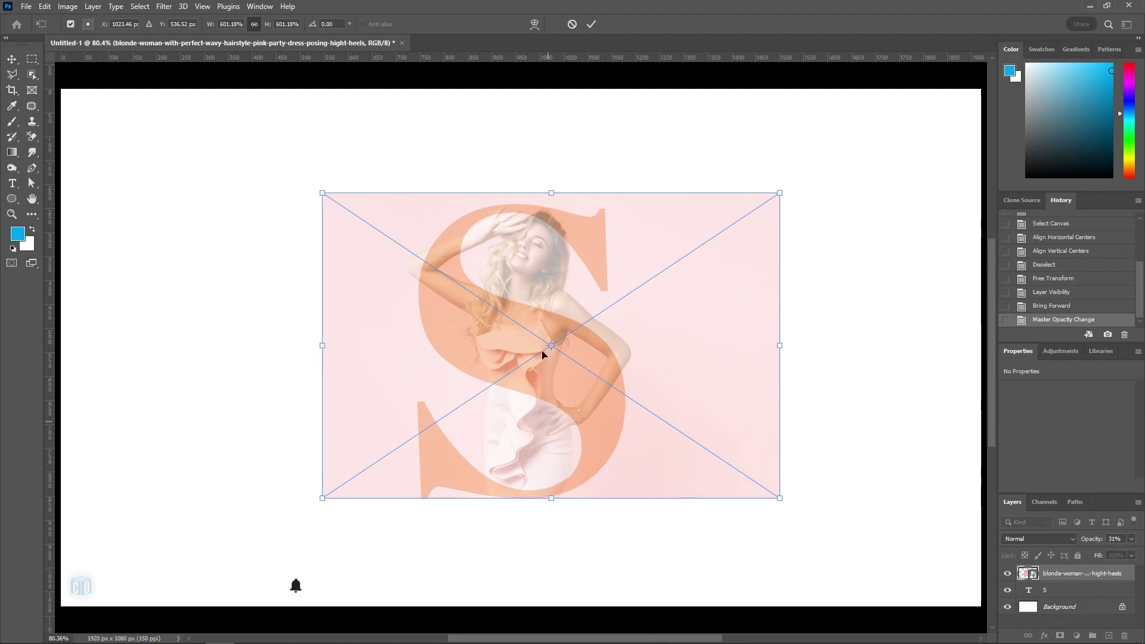
scroll(555, 497, "up", 4)
key("alt+space")
left_click_drag(573, 244, 575, 297)
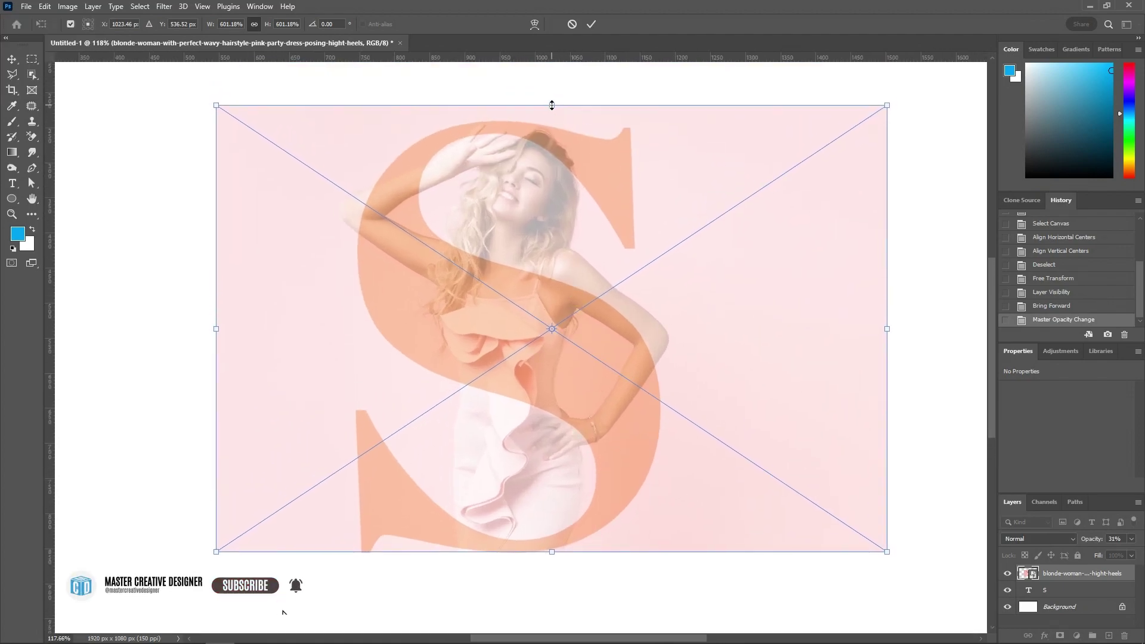
left_click_drag(552, 105, 563, 150)
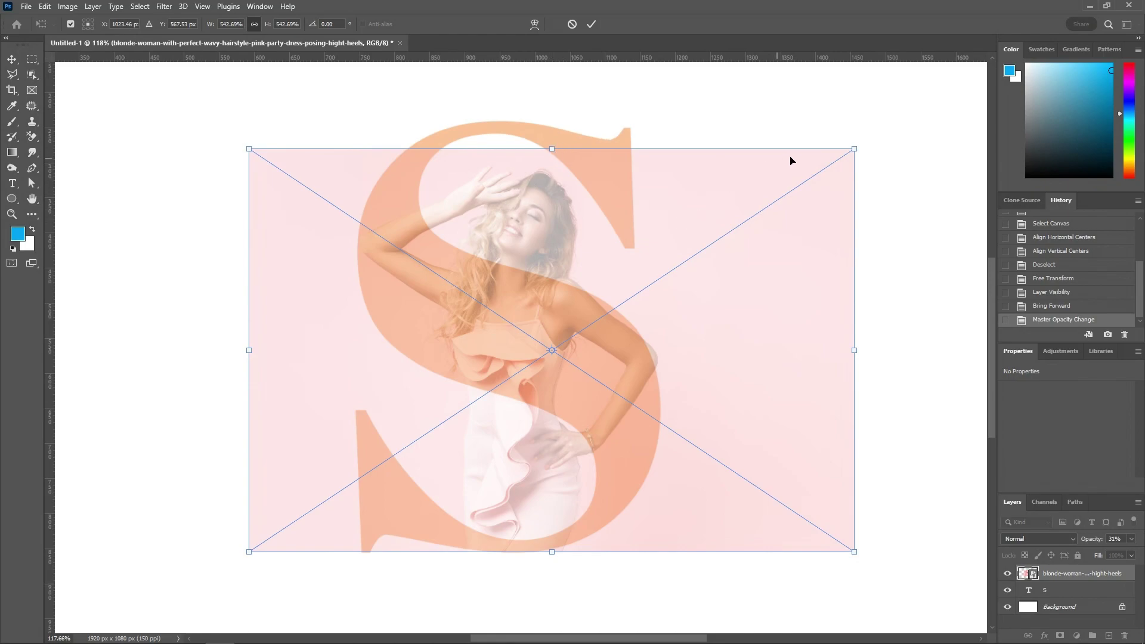
left_click_drag(854, 146, 839, 141)
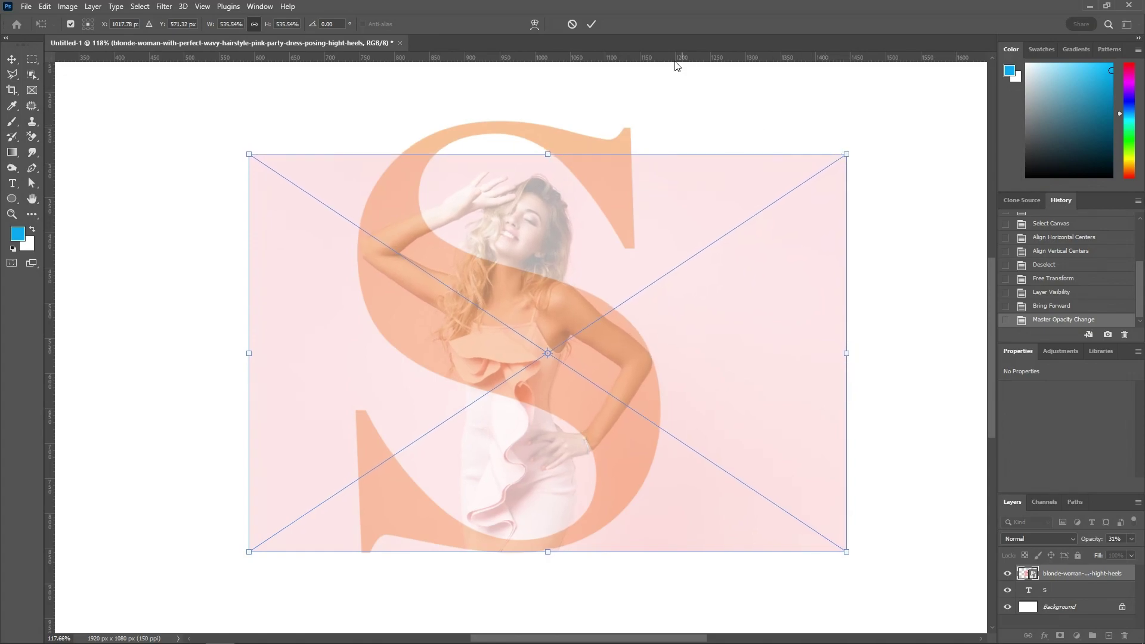
left_click(592, 24)
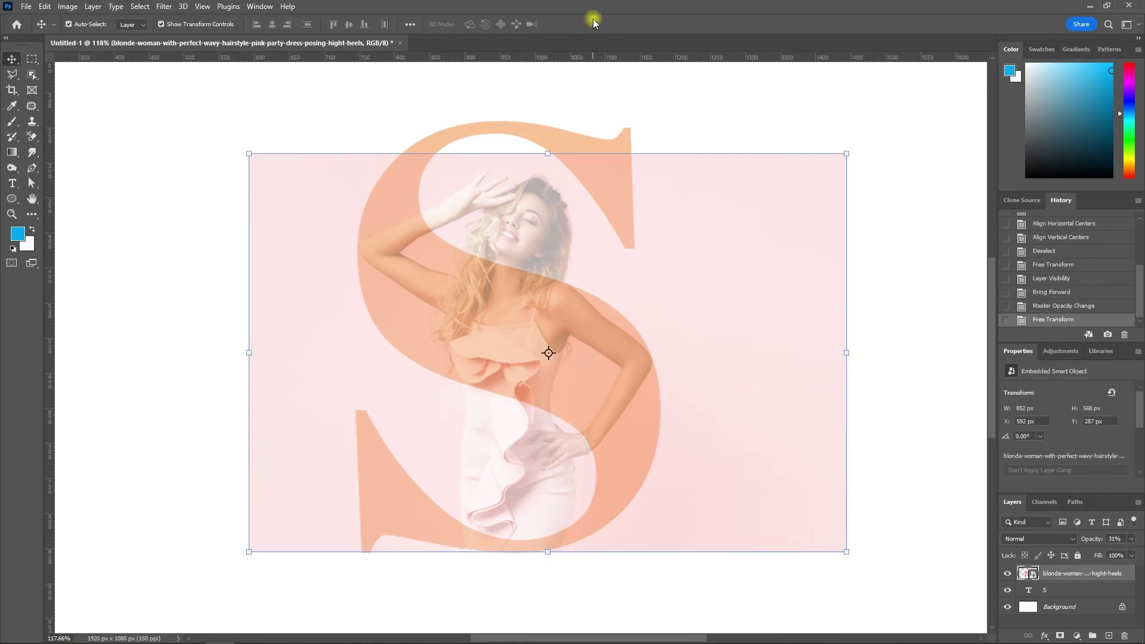
left_click_drag(1093, 542, 1142, 541)
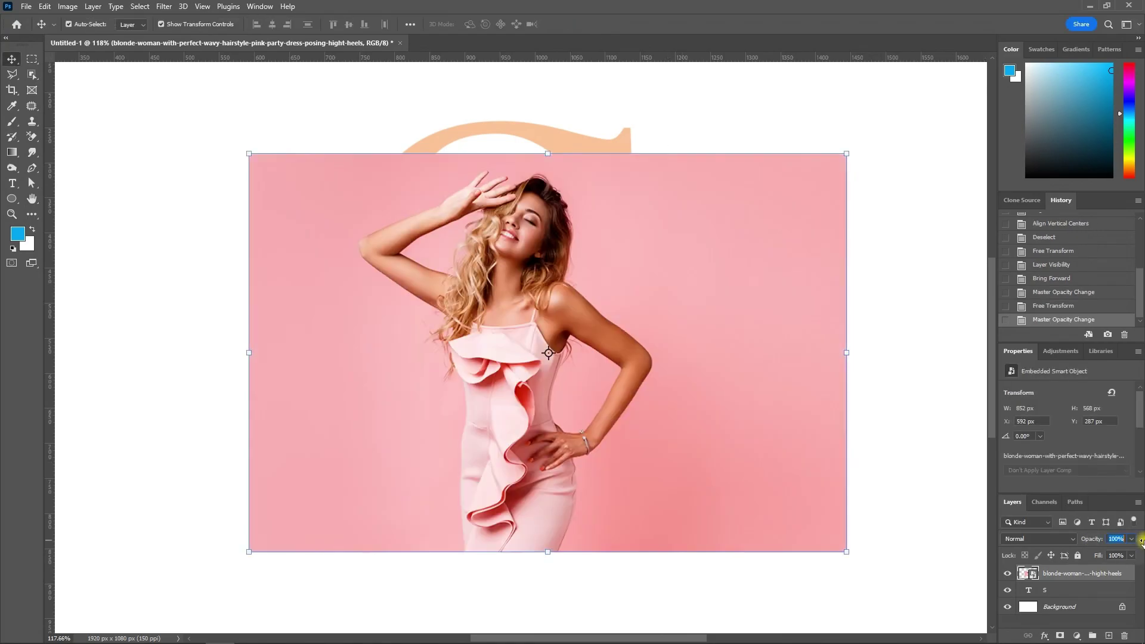
Duplicate the S text layer and place the copy above the photo
left_click(1073, 589)
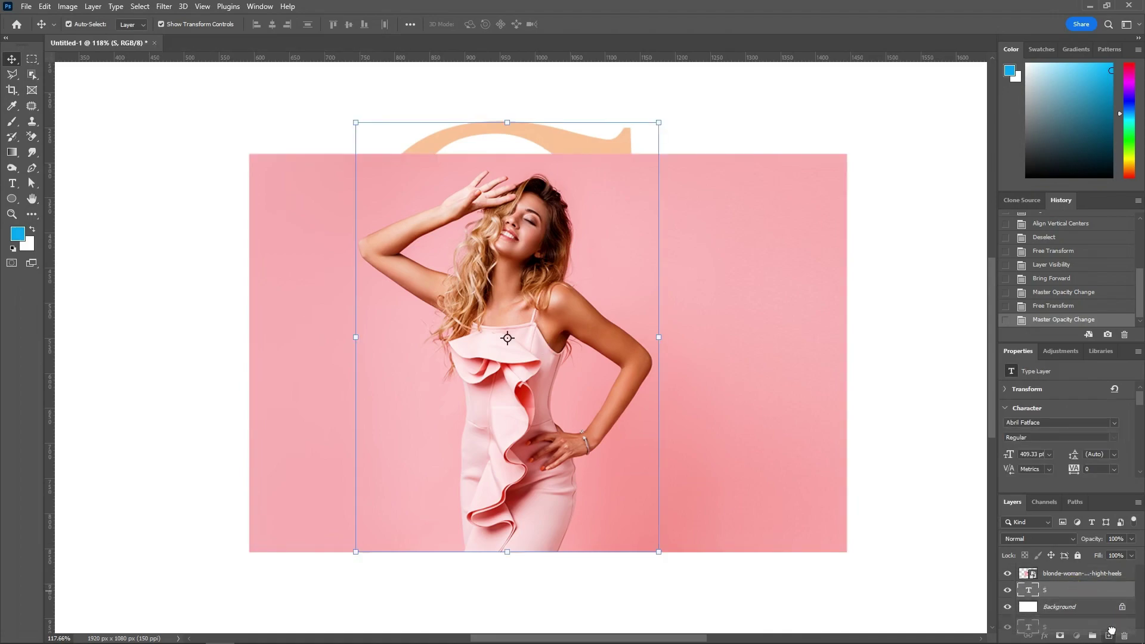
left_click_drag(1109, 635, 1108, 635)
key("ctrl+bracketright")
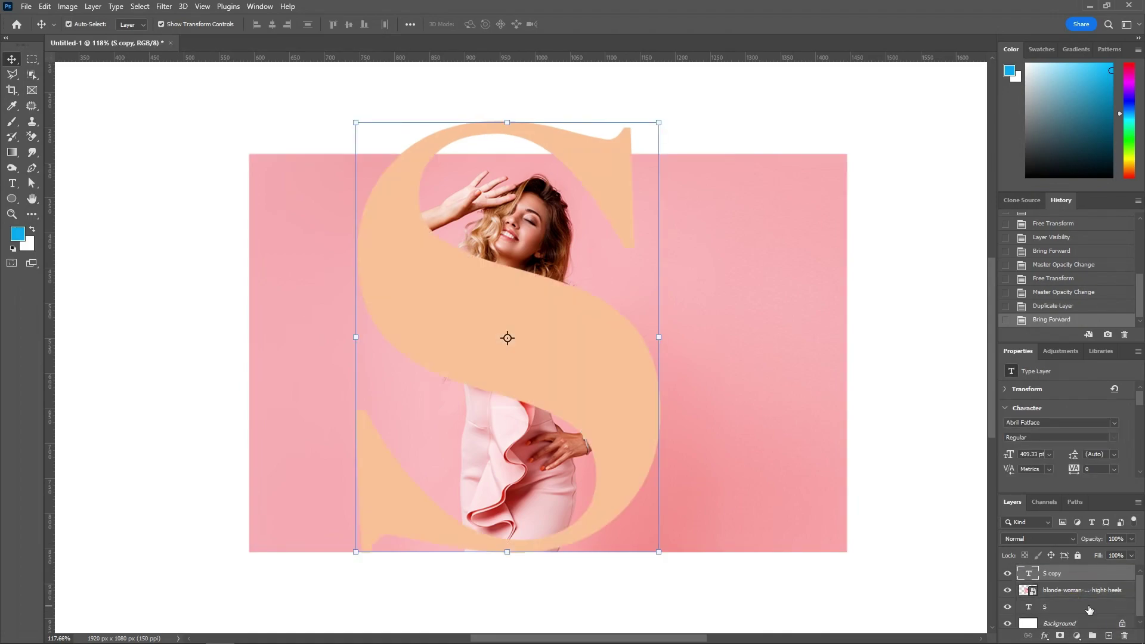
Set the S copy's fill to 0% and give it a 5 px white outside stroke
left_click_drag(1097, 559, 971, 552)
double_click(1082, 574)
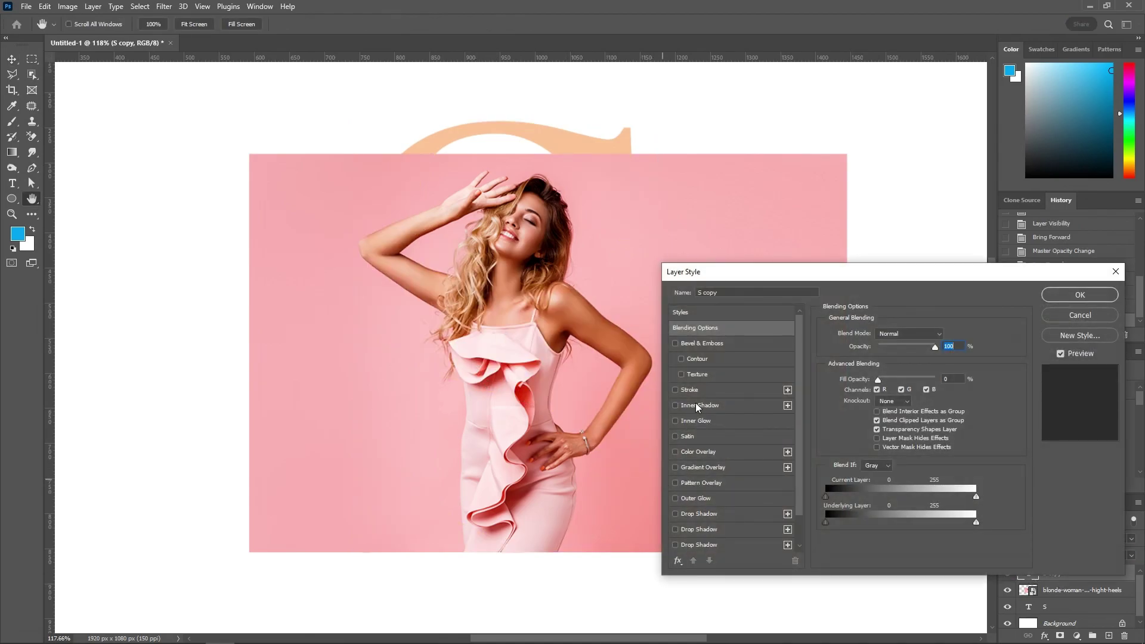
left_click(704, 391)
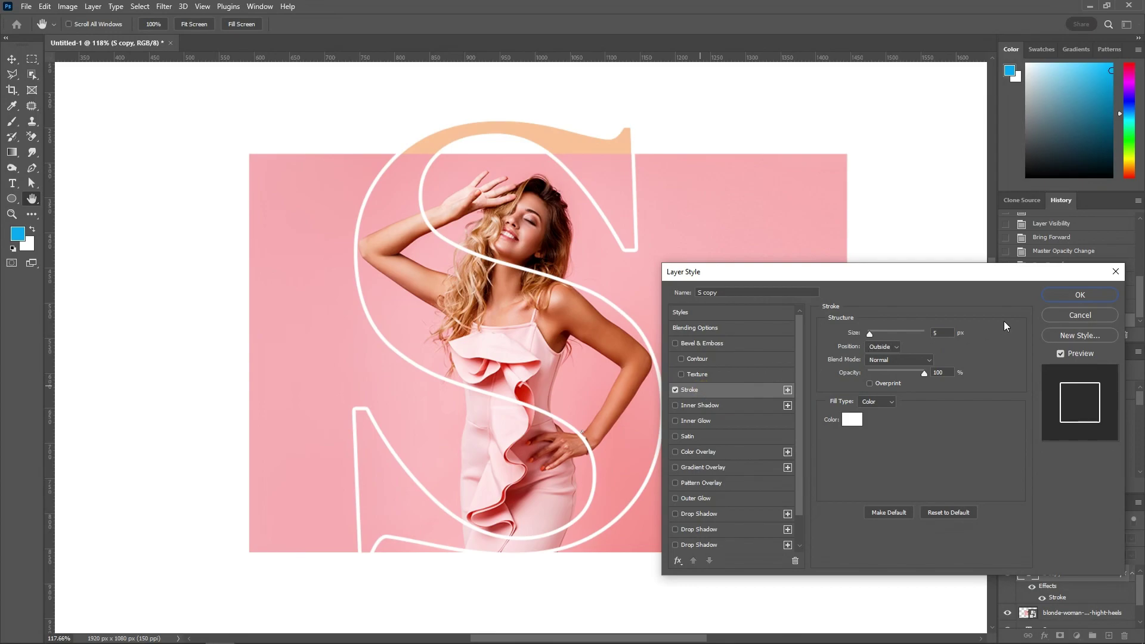
left_click(1085, 295)
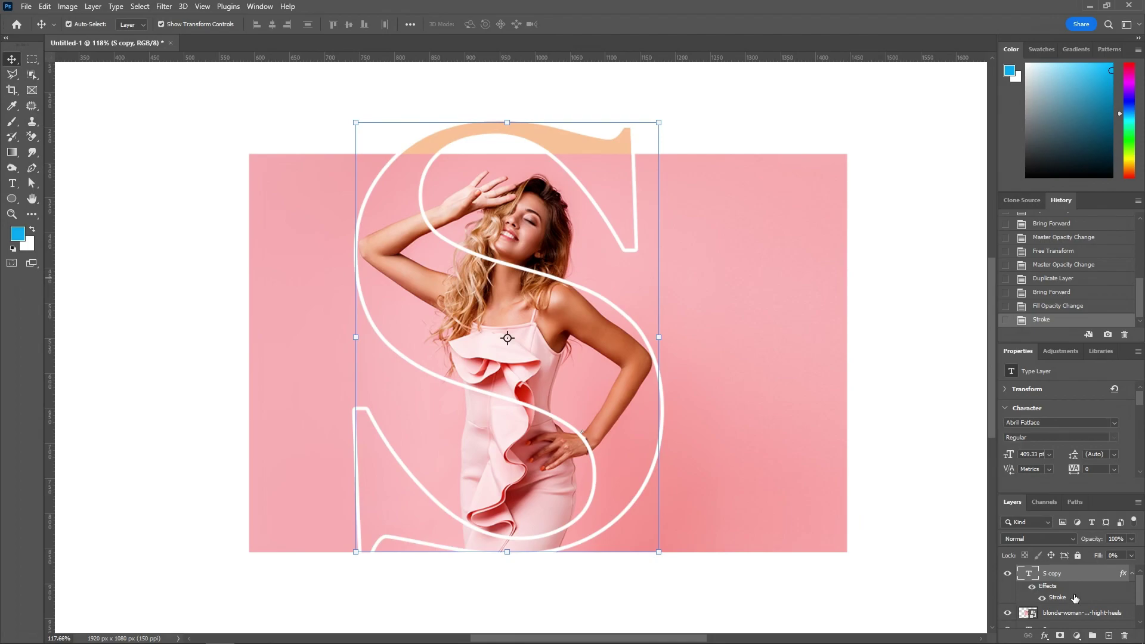
Select the woman on the photo layer with the Object Selection tool
left_click(1072, 612)
scroll(1072, 601, "down", 1)
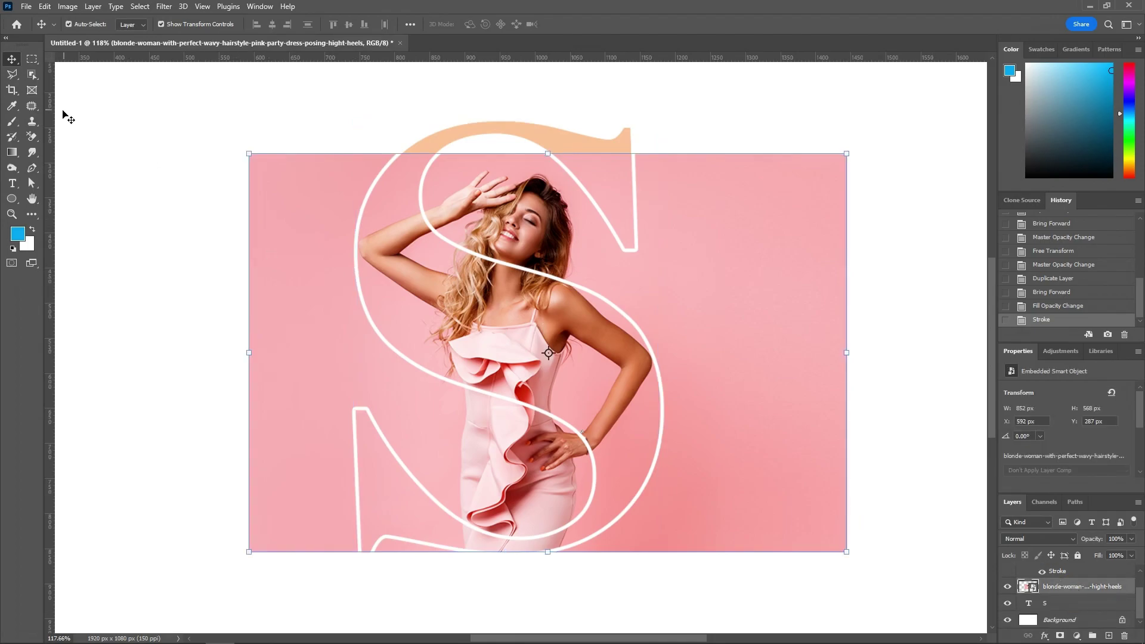
left_click(32, 73)
left_click_drag(331, 153, 711, 564)
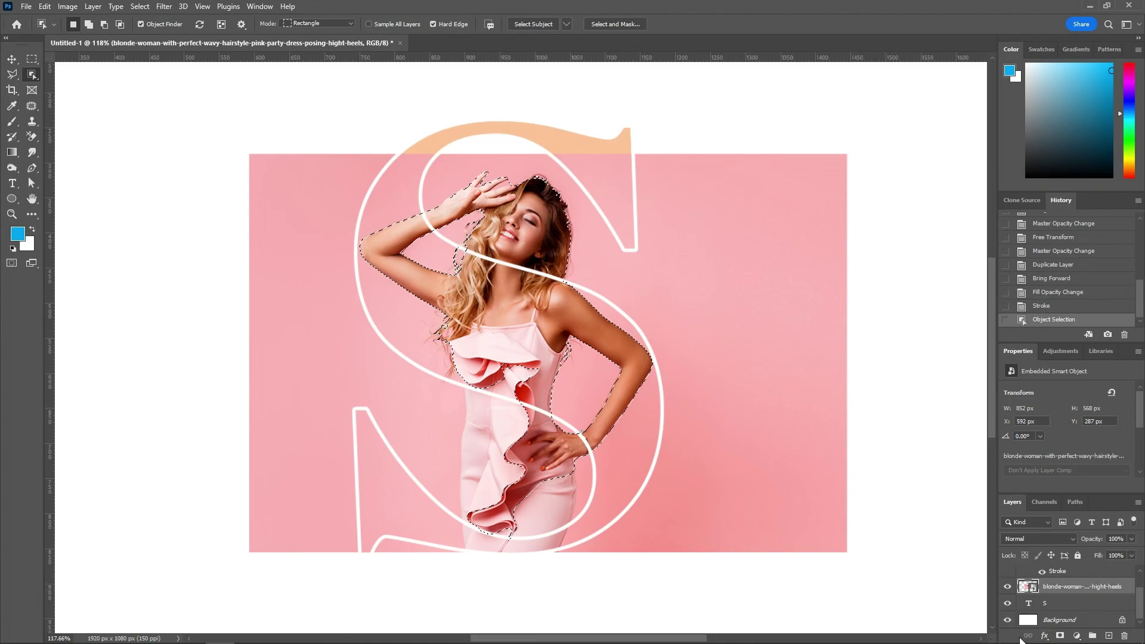
Duplicate the photo layer, move the copy above the outlined S and mask it to the selected woman
left_click_drag(1087, 586, 1108, 635)
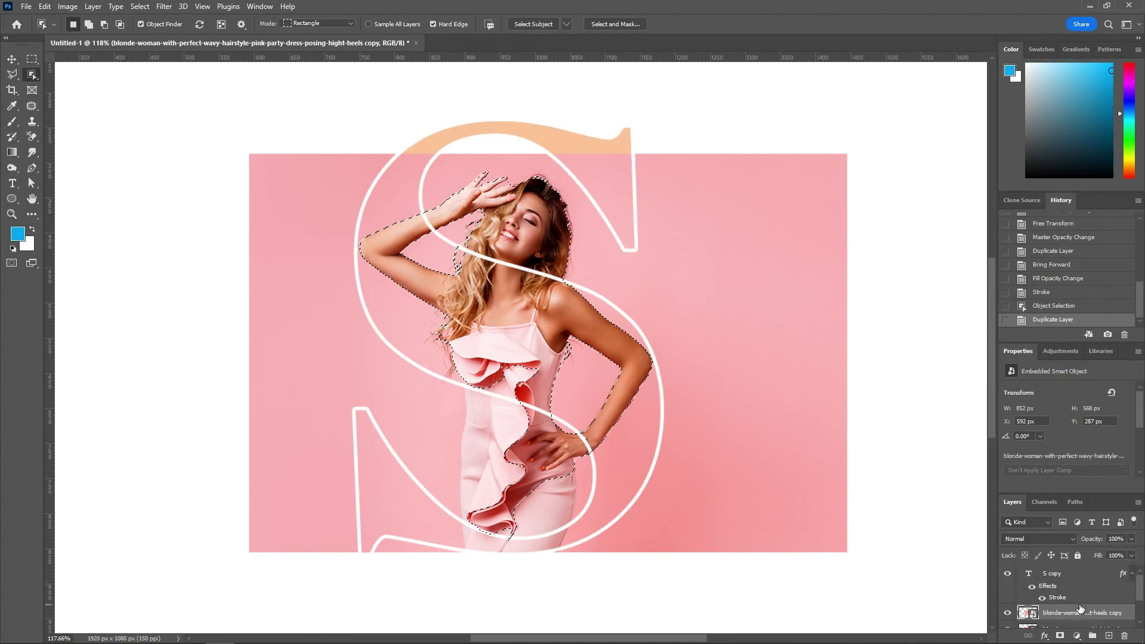
left_click_drag(1081, 613, 1072, 577)
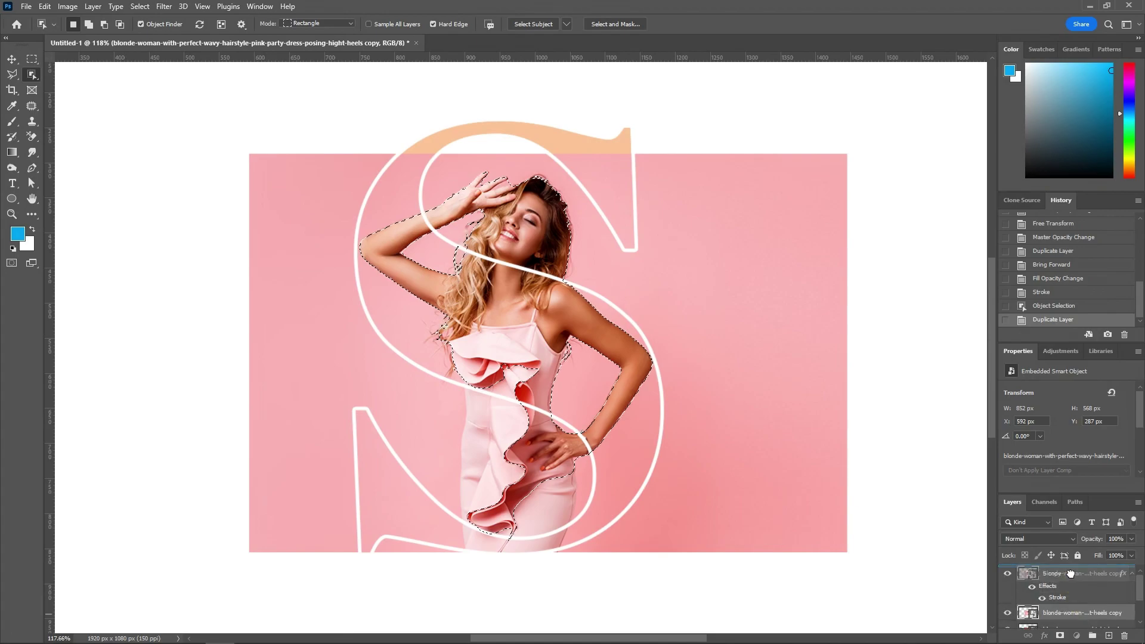
left_click(1060, 637)
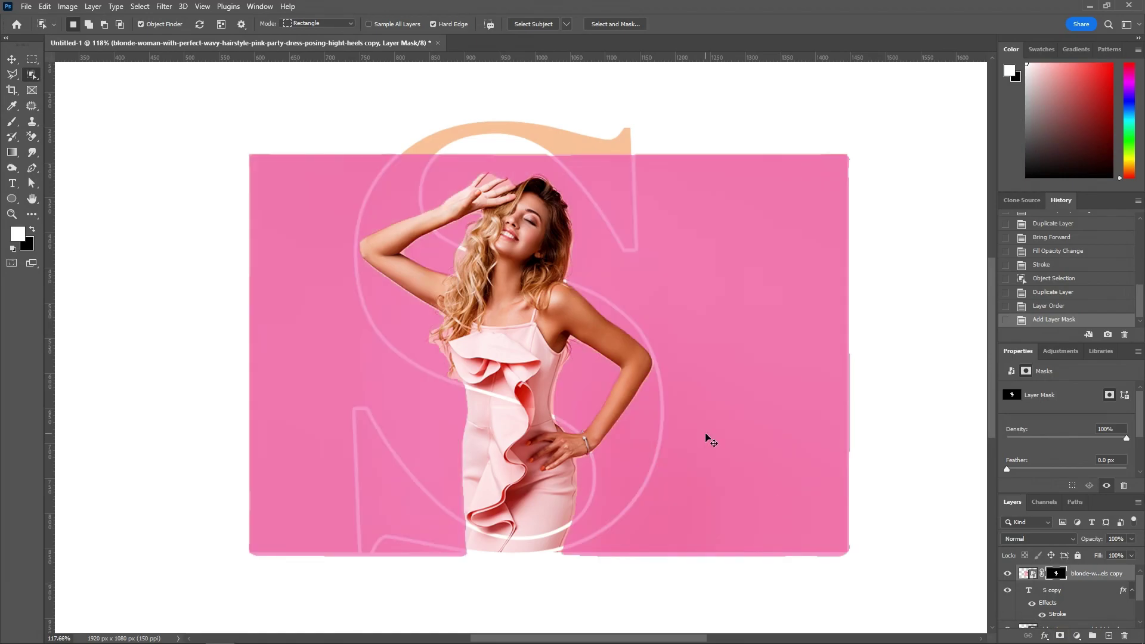
key("v")
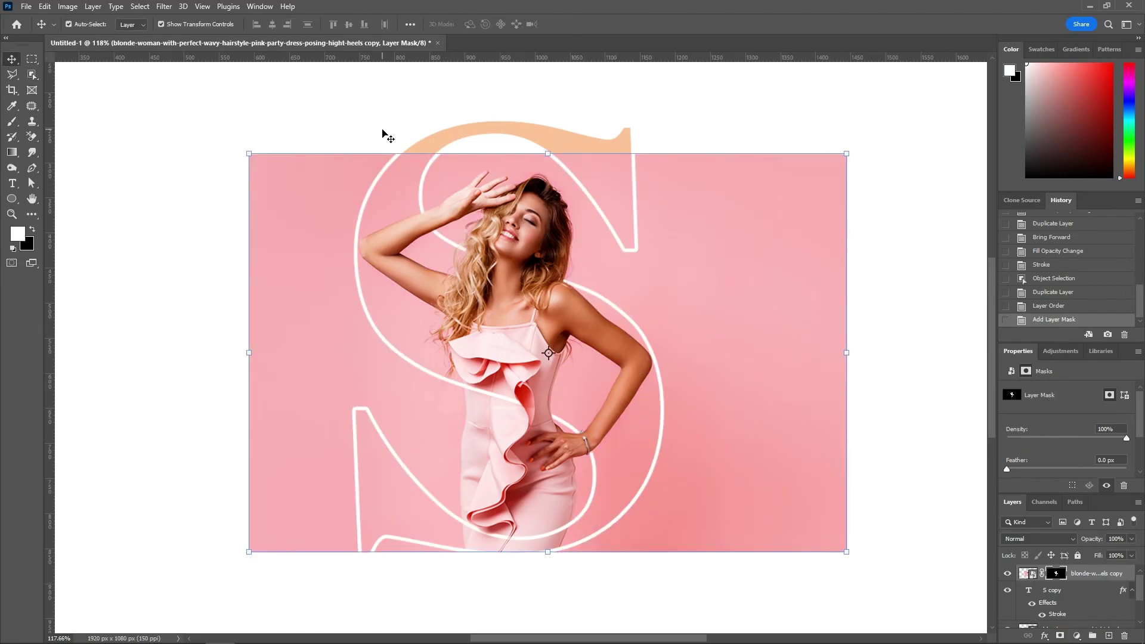
Recolour the original S text to the pink f6abb3 sampled from the photo's background
left_click(404, 148)
scroll(1054, 602, "down", 2)
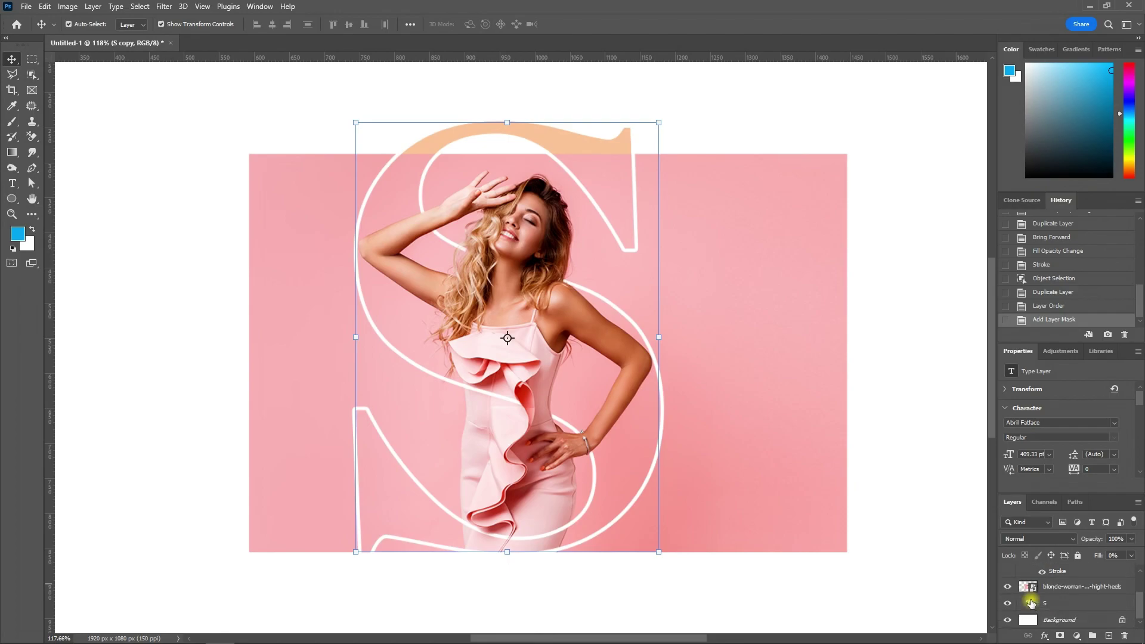
left_click(1031, 603)
scroll(1126, 461, "down", 2)
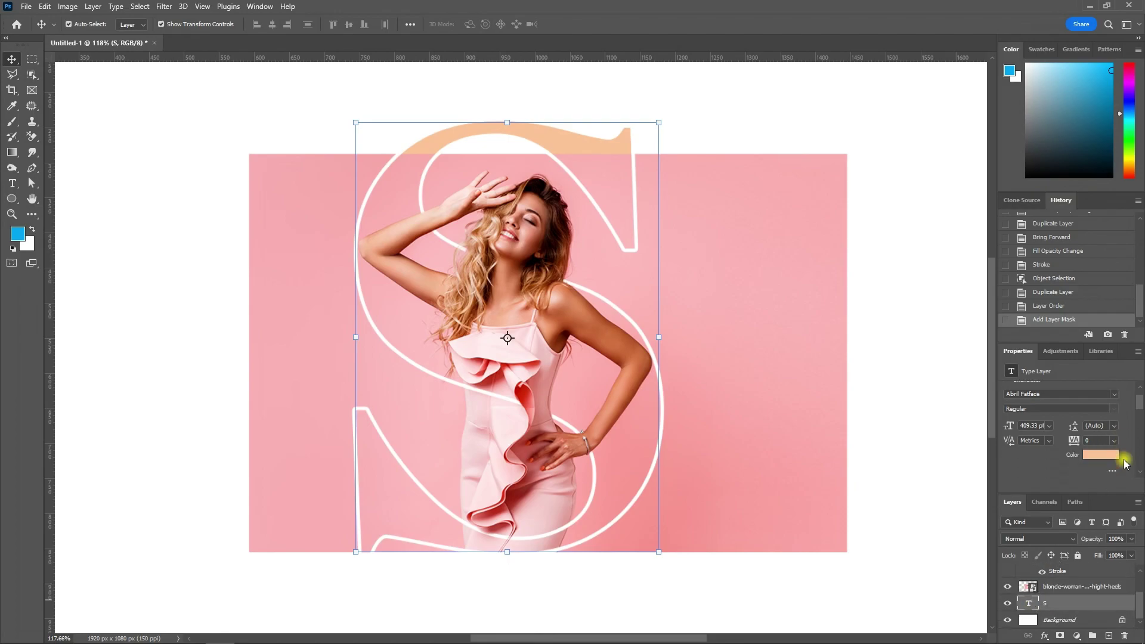
left_click(1100, 455)
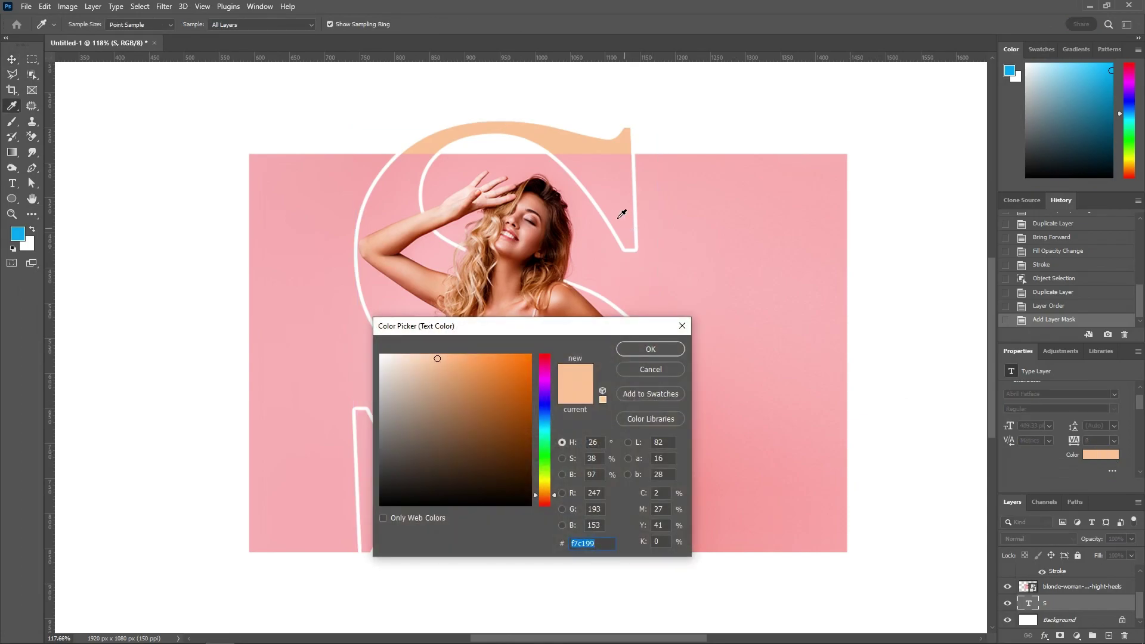
left_click(598, 165)
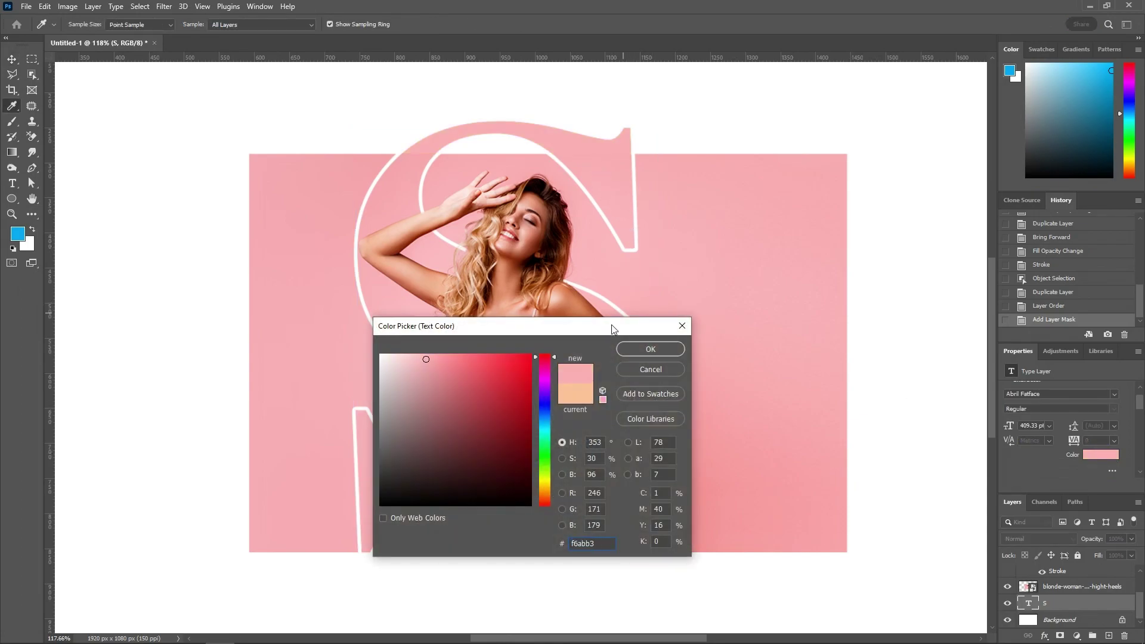
left_click(643, 348)
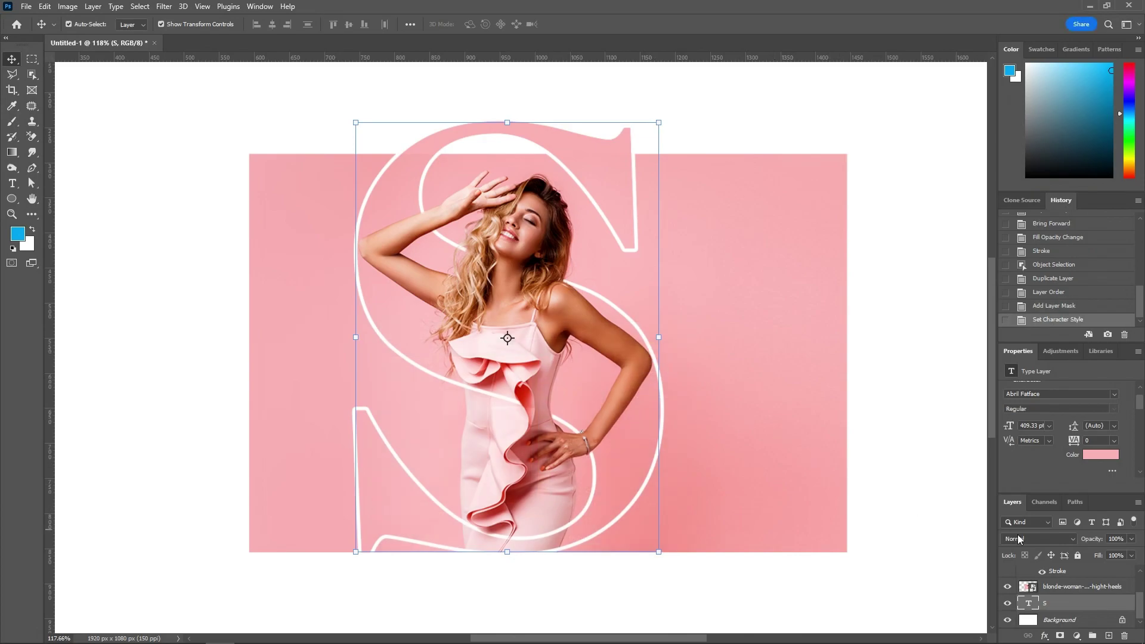
Mask the original photo layer to the shape of the pink S text
left_click(1028, 603, "ctrl")
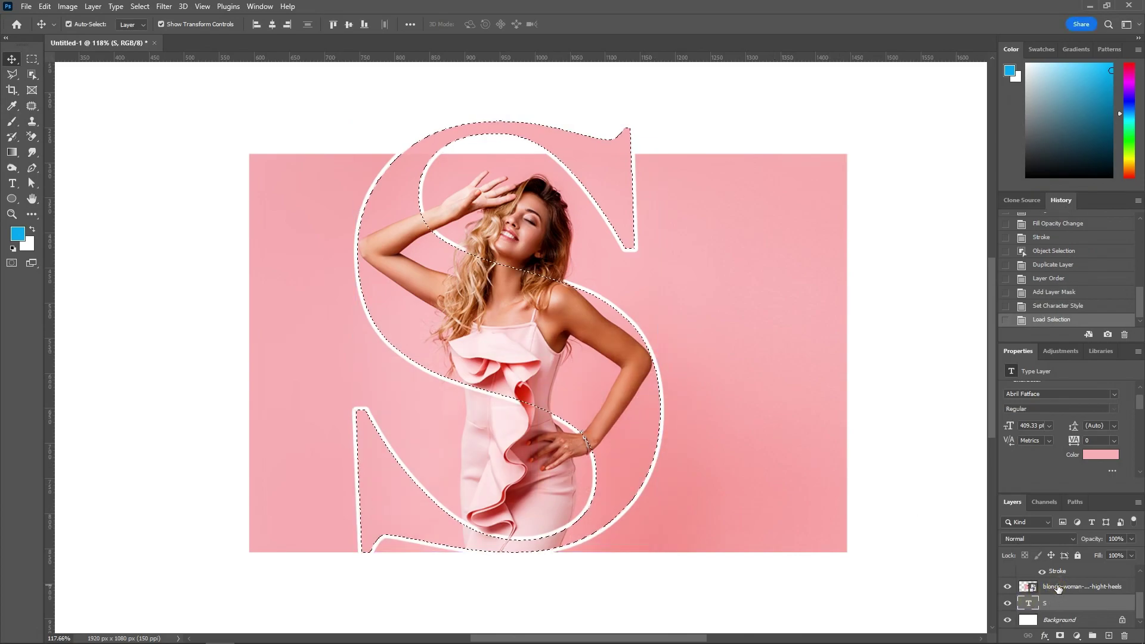
left_click(1067, 587)
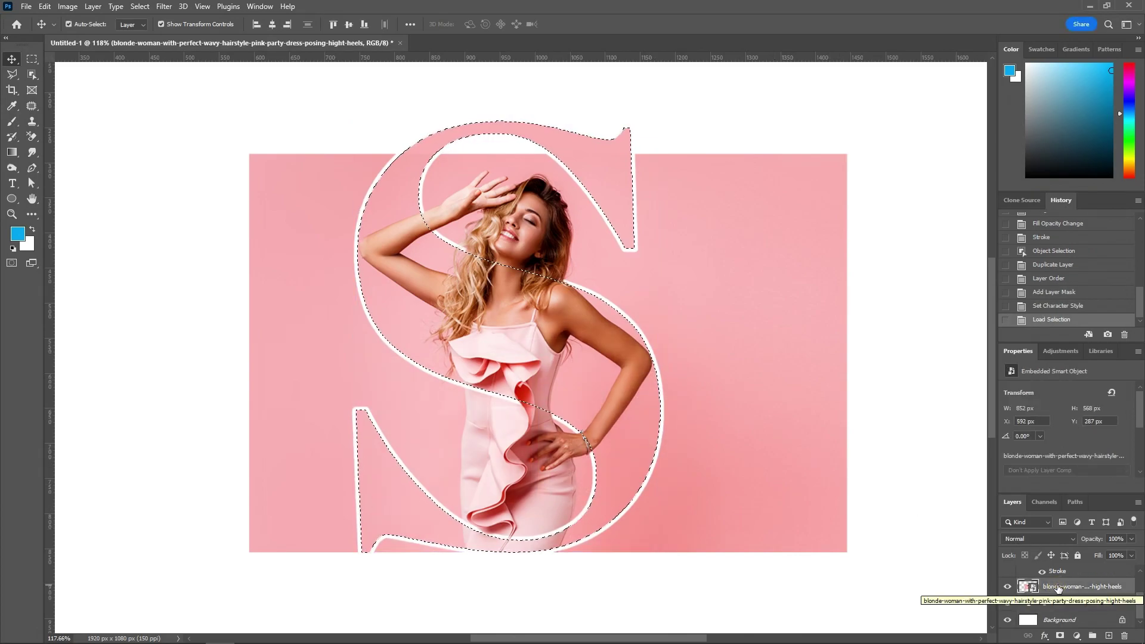
left_click(1060, 636)
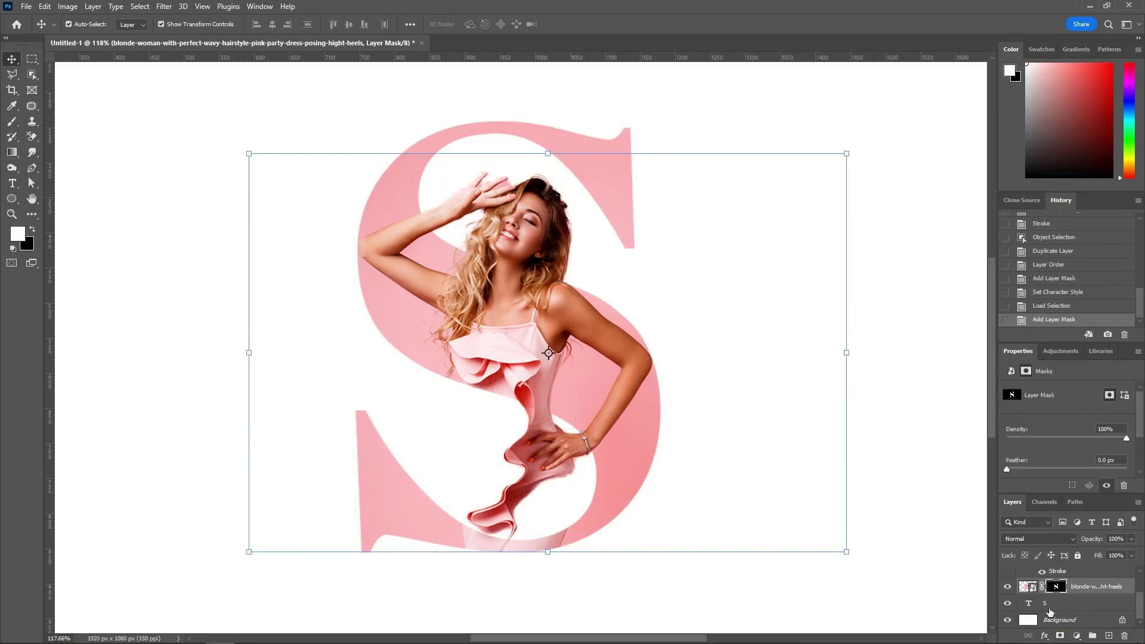
With the woman copy's layer mask active for brushing, load the original S text's outline as a selection and invert it
scroll(1050, 612, "up", 3)
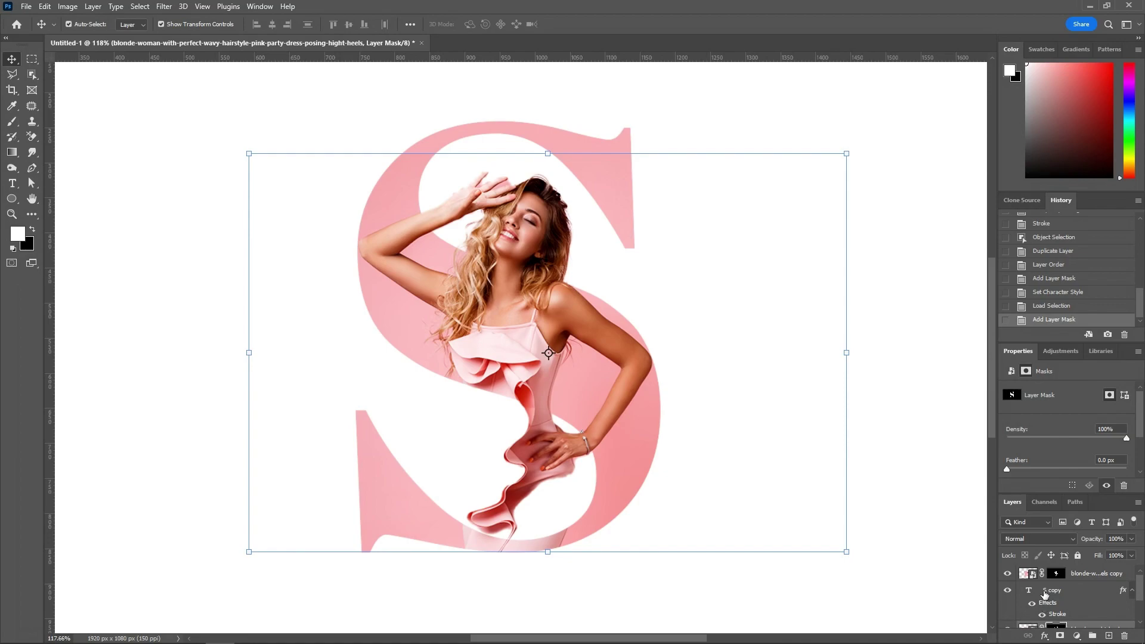
left_click(1057, 574)
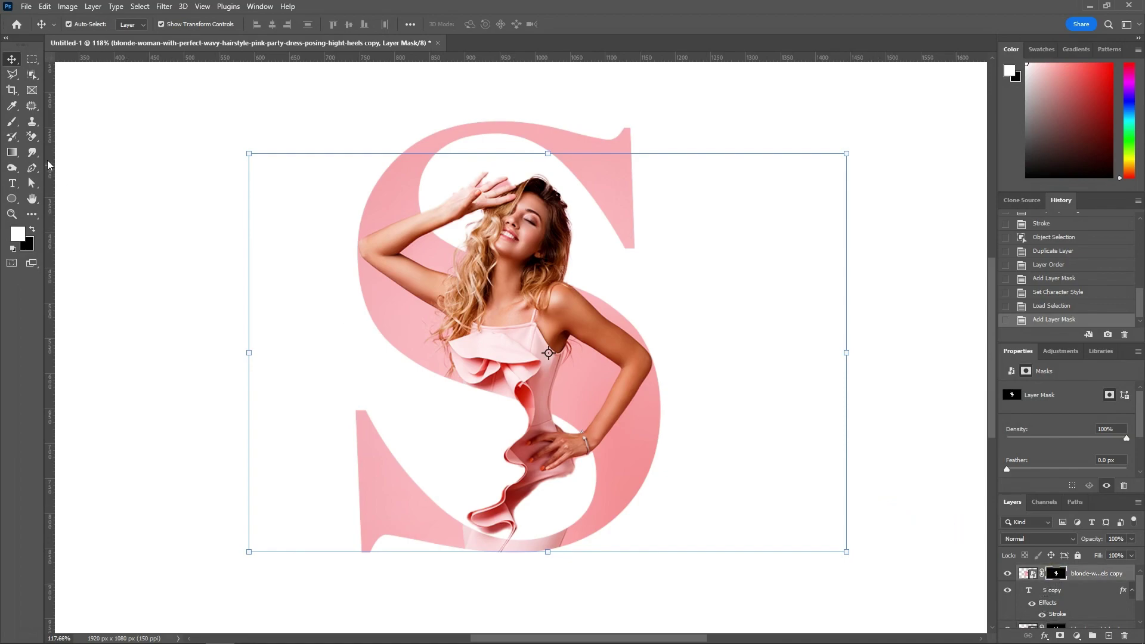
left_click(12, 121)
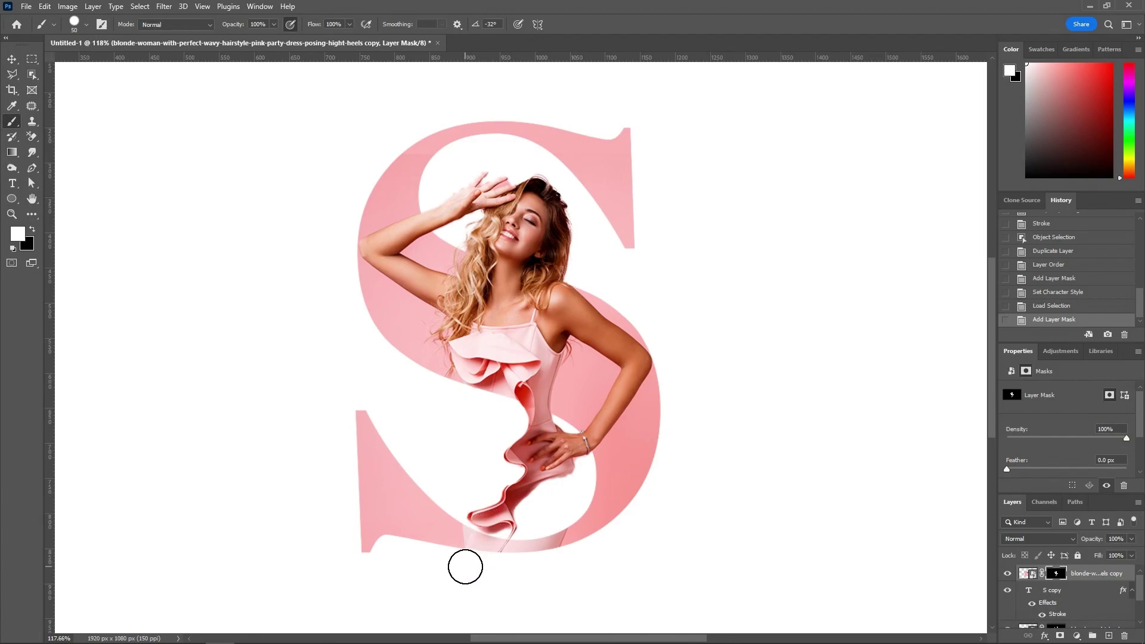
scroll(1055, 599, "down", 2)
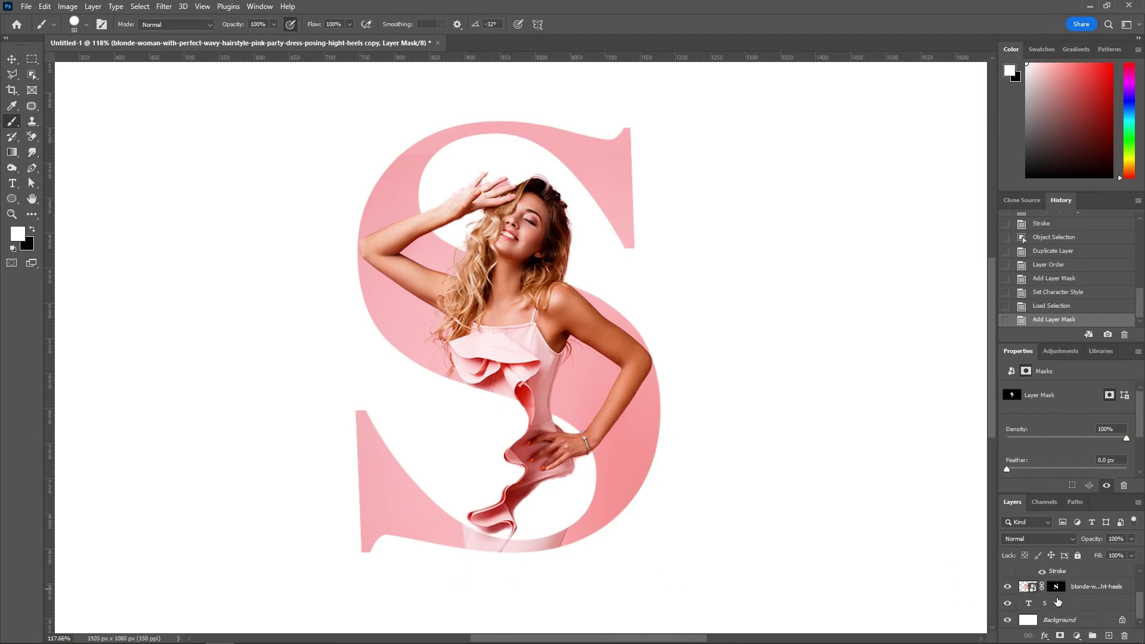
left_click(1032, 604, "ctrl")
scroll(598, 493, "up", 2)
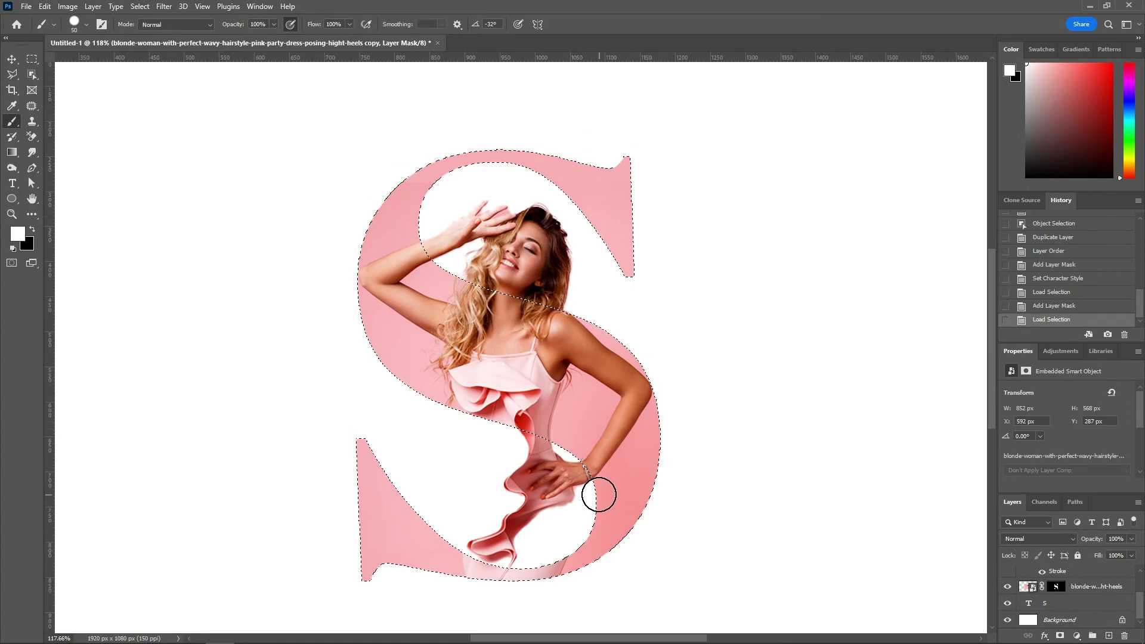
key("ctrl+shift+i")
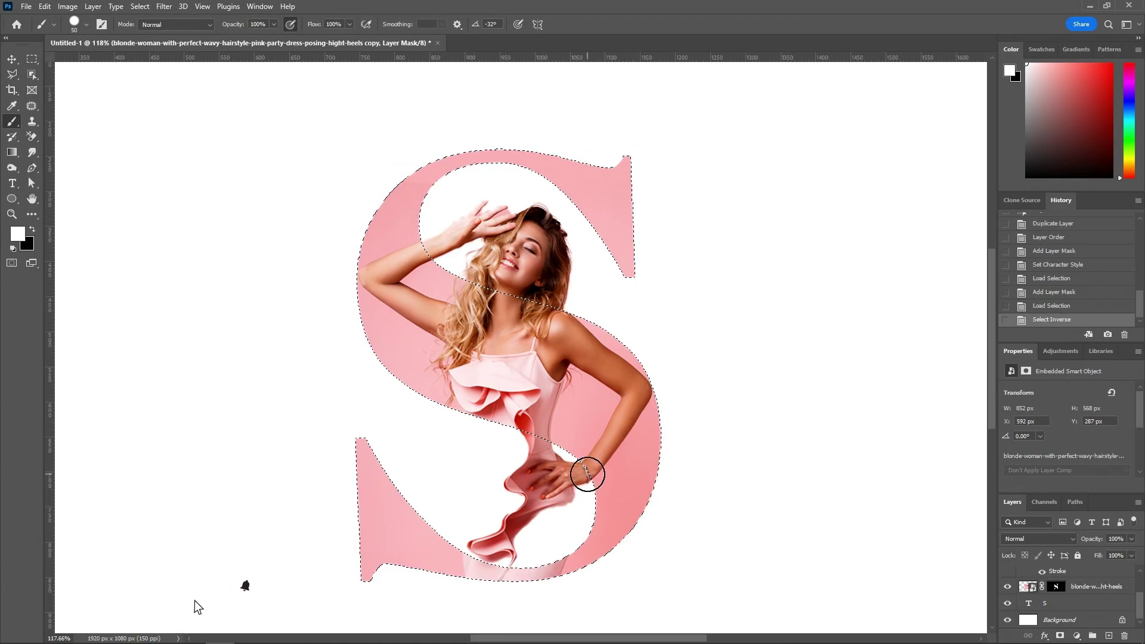
Paint black on the woman copy's mask to hide the lower dress and hand outside the S, and clear the selection
scroll(498, 561, "down", 1)
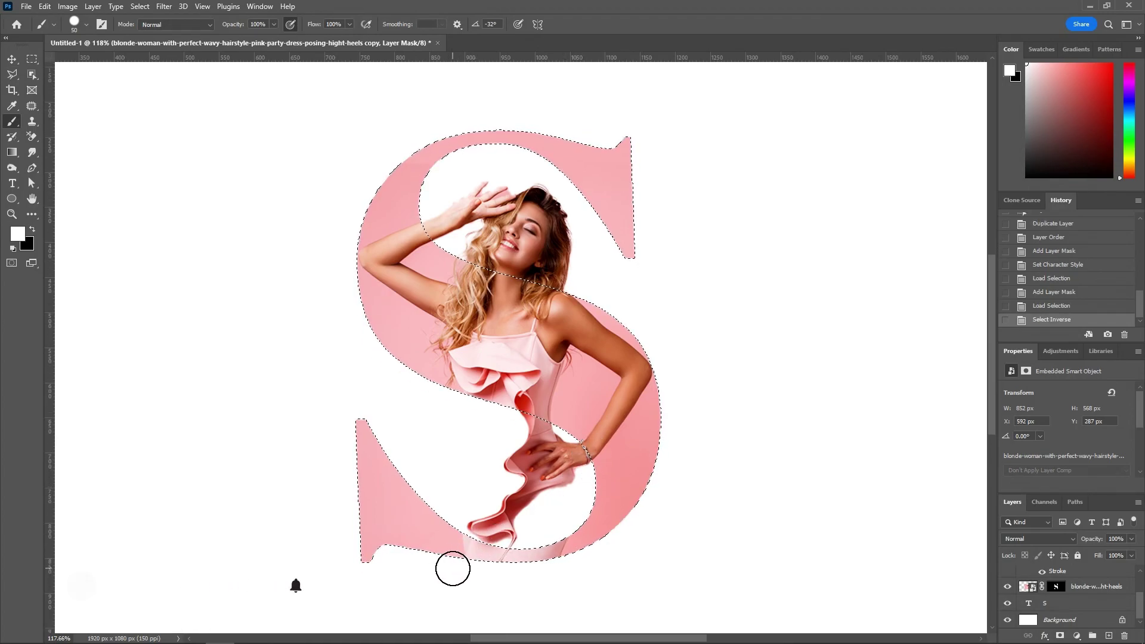
left_click(459, 568)
key("ctrl+z")
key("x")
mouse_move(460, 568)
left_mouse_down()
mouse_move(571, 556)
mouse_move(462, 527)
mouse_move(581, 491)
mouse_move(448, 464)
mouse_move(573, 450)
mouse_move(498, 432)
mouse_move(552, 435)
mouse_move(478, 513)
mouse_move(567, 445)
mouse_move(595, 485)
mouse_move(539, 535)
mouse_move(445, 511)
mouse_move(552, 544)
mouse_move(583, 467)
mouse_move(616, 471)
left_mouse_up()
left_click_drag(628, 309, 677, 442)
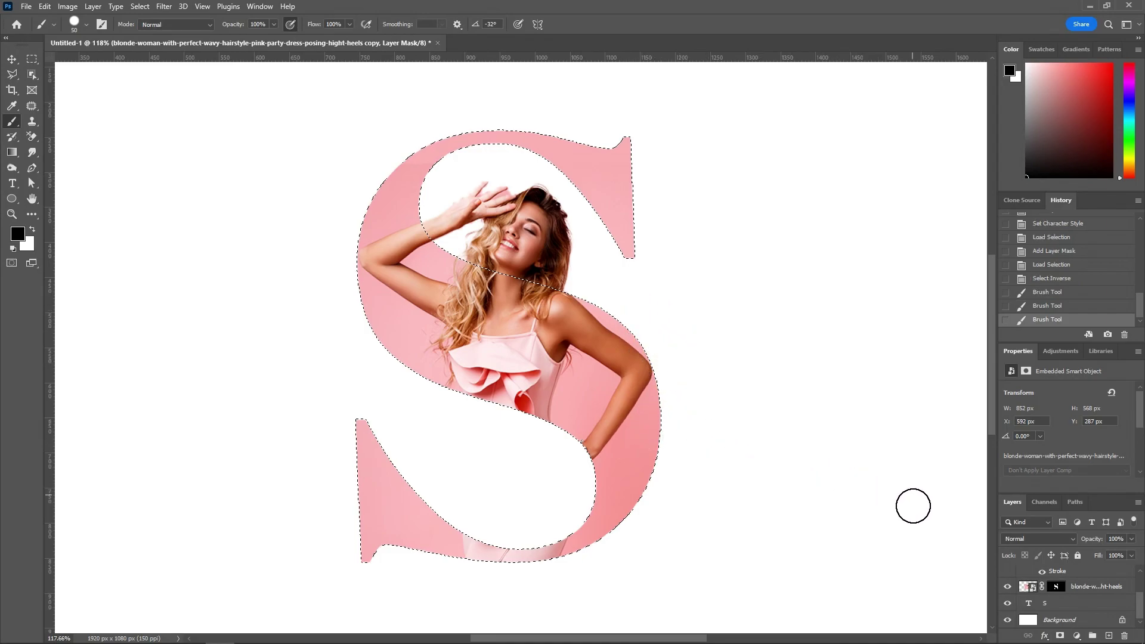
scroll(749, 488, "down", 3)
scroll(690, 450, "up", 2)
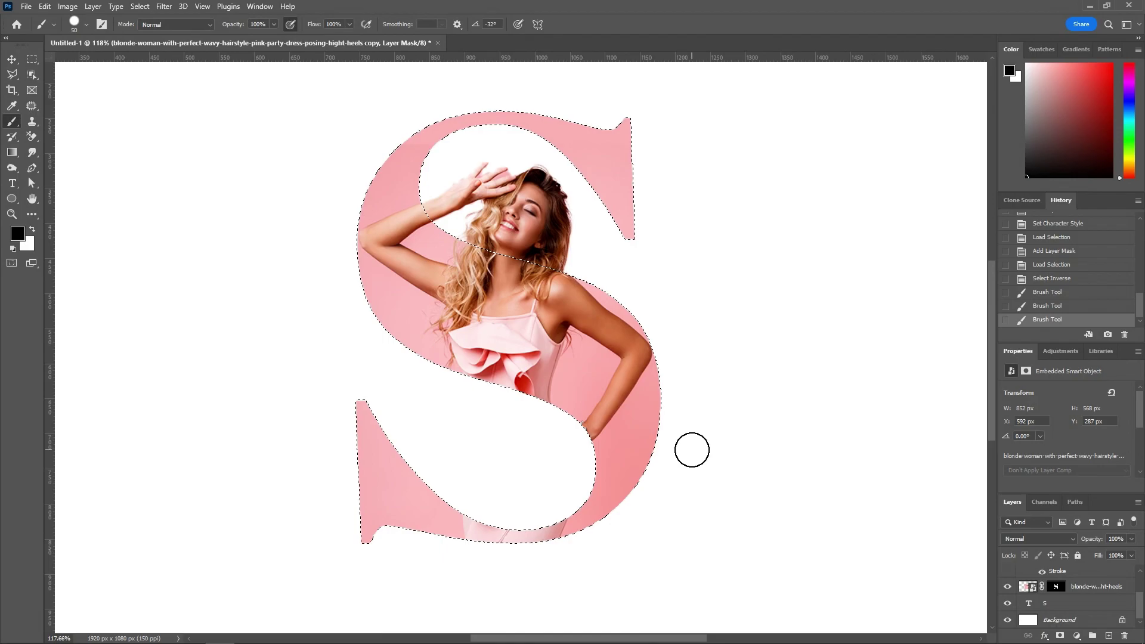
scroll(481, 117, "up", 5)
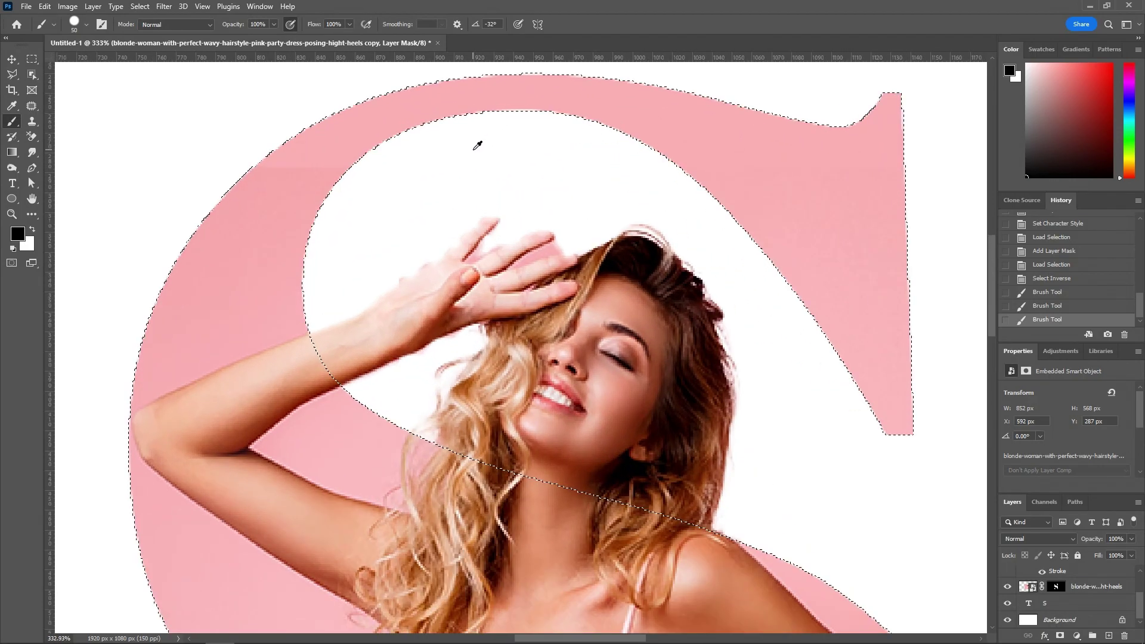
key("ctrl+d")
key("v")
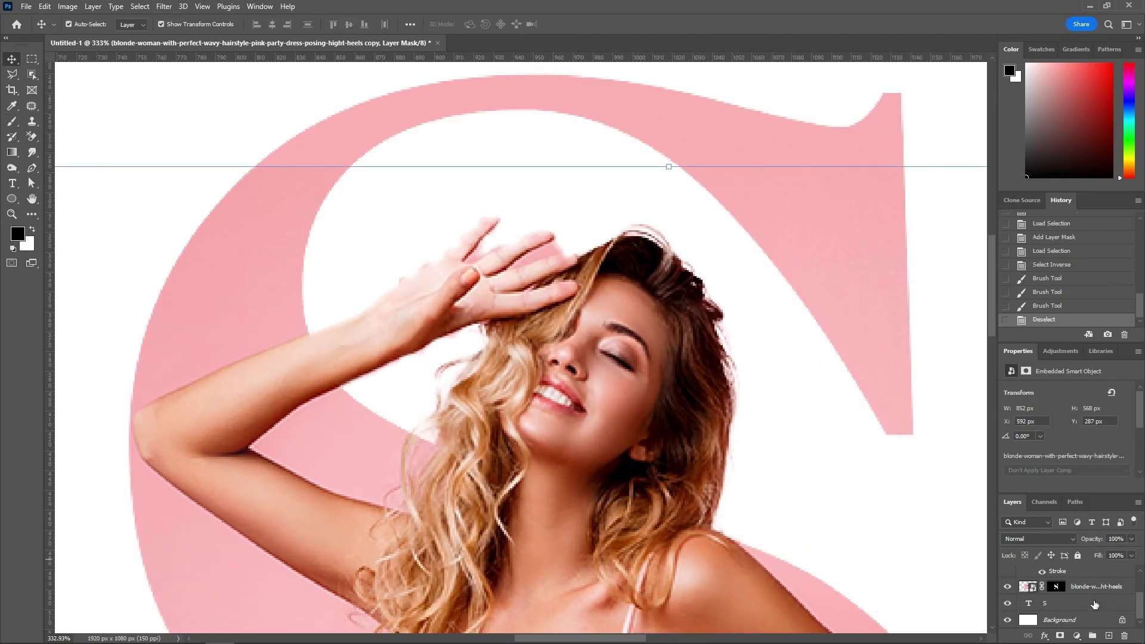
scroll(1046, 580, "up", 2)
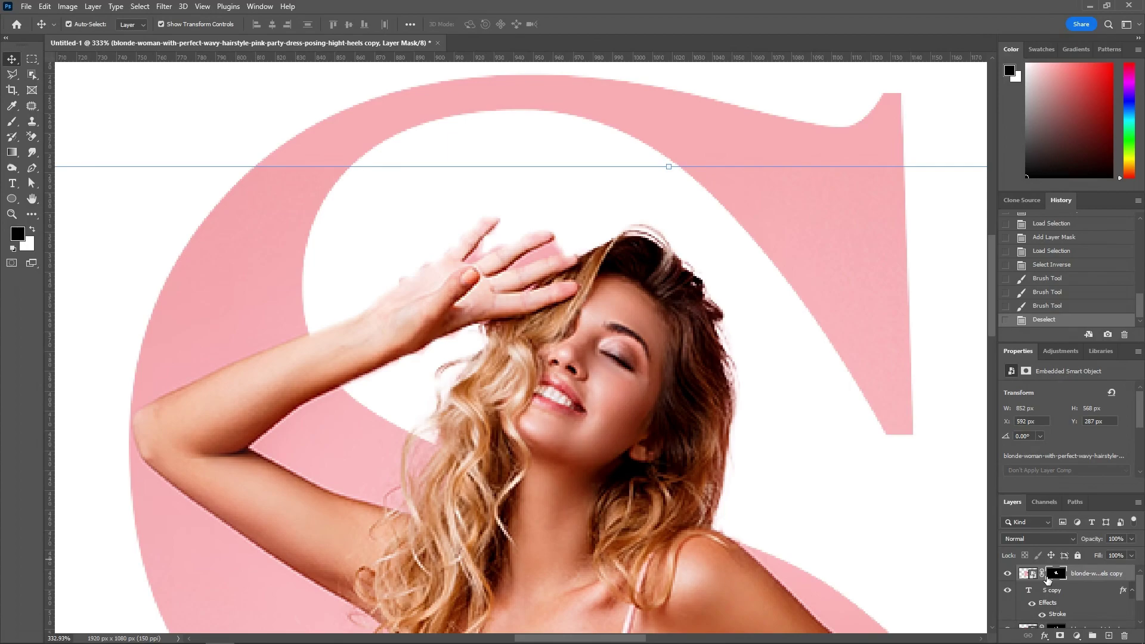
key("p")
left_click(339, 211)
key("ctrl+z")
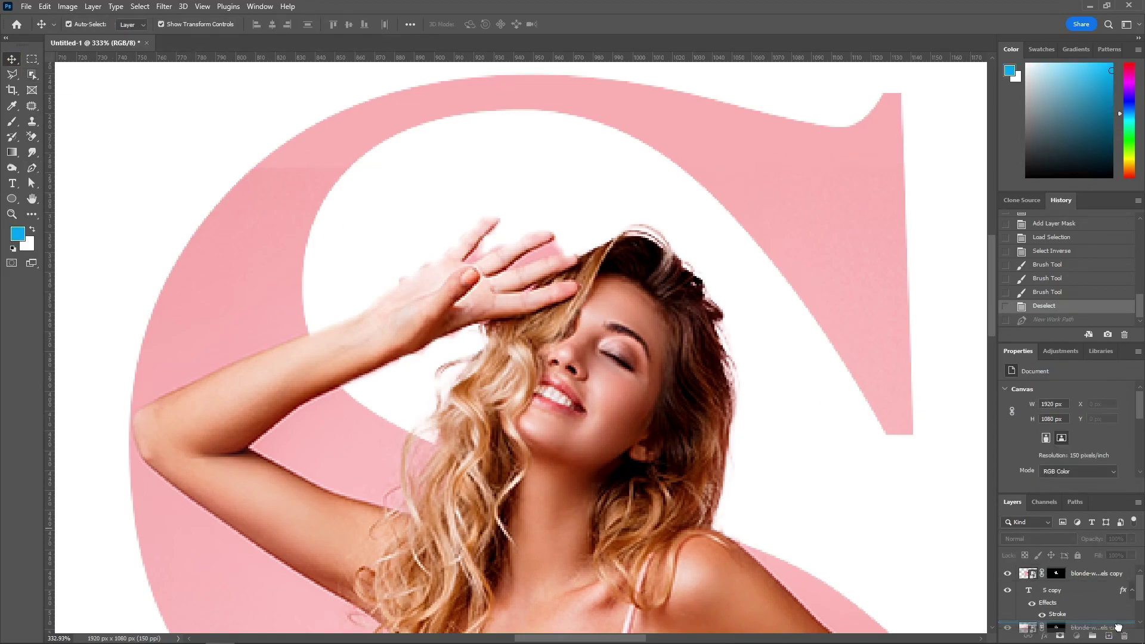
Duplicate the masked woman copy and delete the layer mask from the duplicate
left_click_drag(1118, 628, 1108, 636)
scroll(1068, 585, "down", 3)
scroll(1107, 604, "up", 3)
left_click(1055, 574)
left_click_drag(1055, 574, 1125, 637)
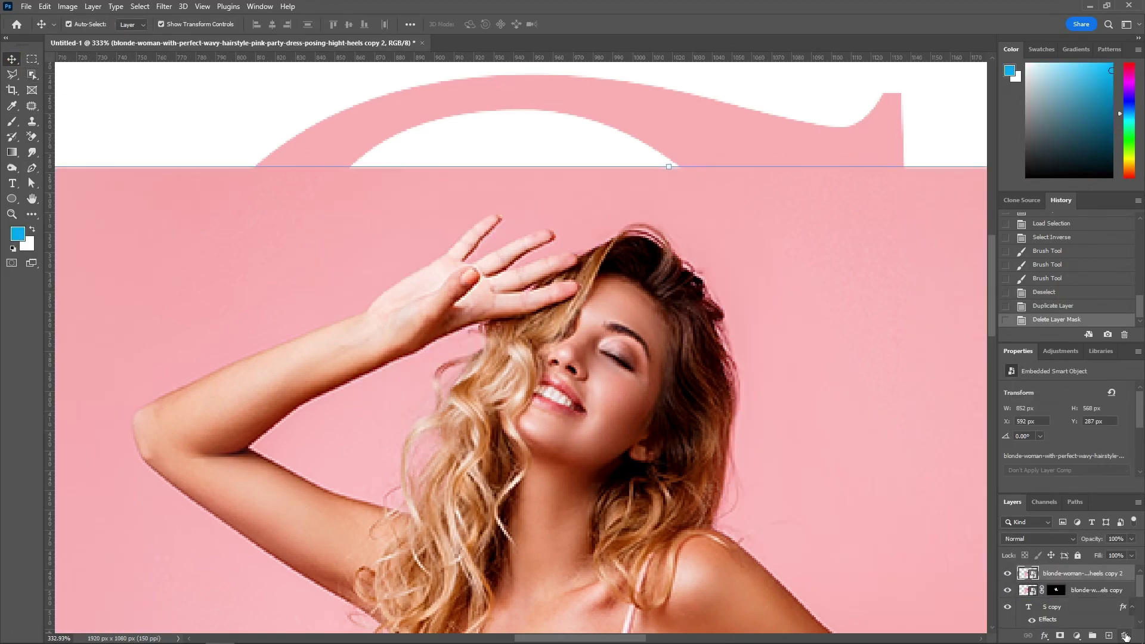
Start a Pen path above the raised hand and trace it along the forearm and the hand's outer edge
left_click(440, 155)
key("p")
left_click(439, 151)
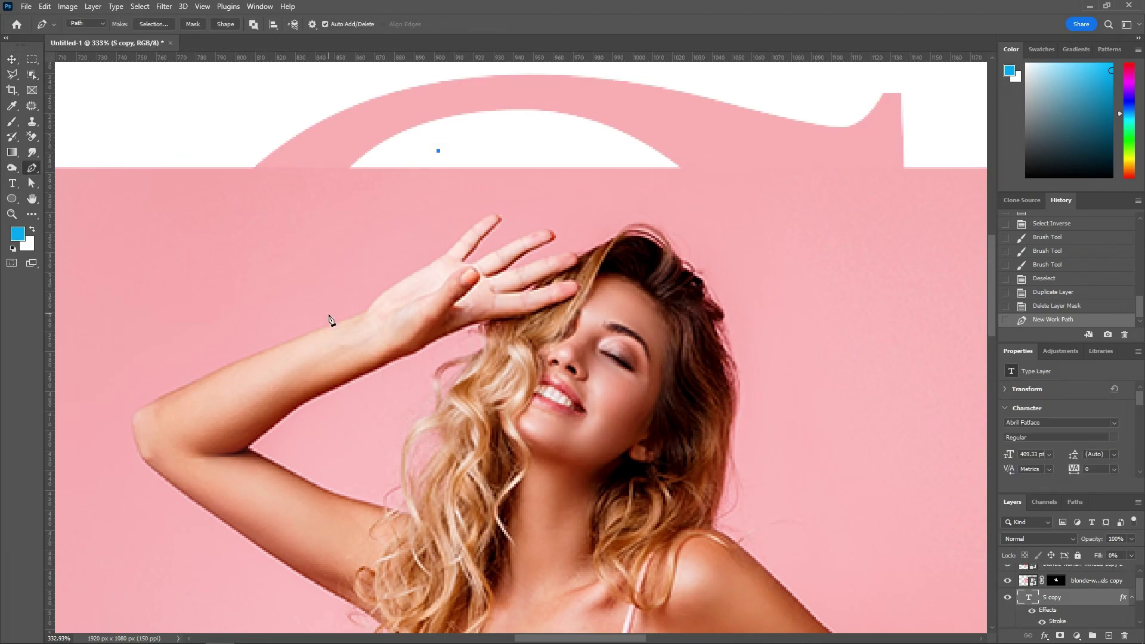
left_click(323, 318)
scroll(344, 297, "up", 5)
left_click(318, 344)
left_click_drag(375, 321, 407, 293)
left_click(375, 321, "alt")
left_click_drag(413, 290, 415, 285)
left_click(445, 264)
left_click(480, 245)
Continue the Pen path around the two uppermost fingers of the raised hand, following the gaps between them
left_click(506, 228)
left_click(532, 203)
left_click(558, 177)
left_click(588, 162)
left_click_drag(598, 171, 596, 170)
left_click(593, 177)
left_click_drag(558, 213, 615, 245)
left_click(535, 238)
left_click(541, 244)
left_click(554, 244)
left_click(622, 206)
left_click(644, 197)
left_click(669, 187)
left_click(679, 191)
left_click(682, 203)
left_click(667, 213)
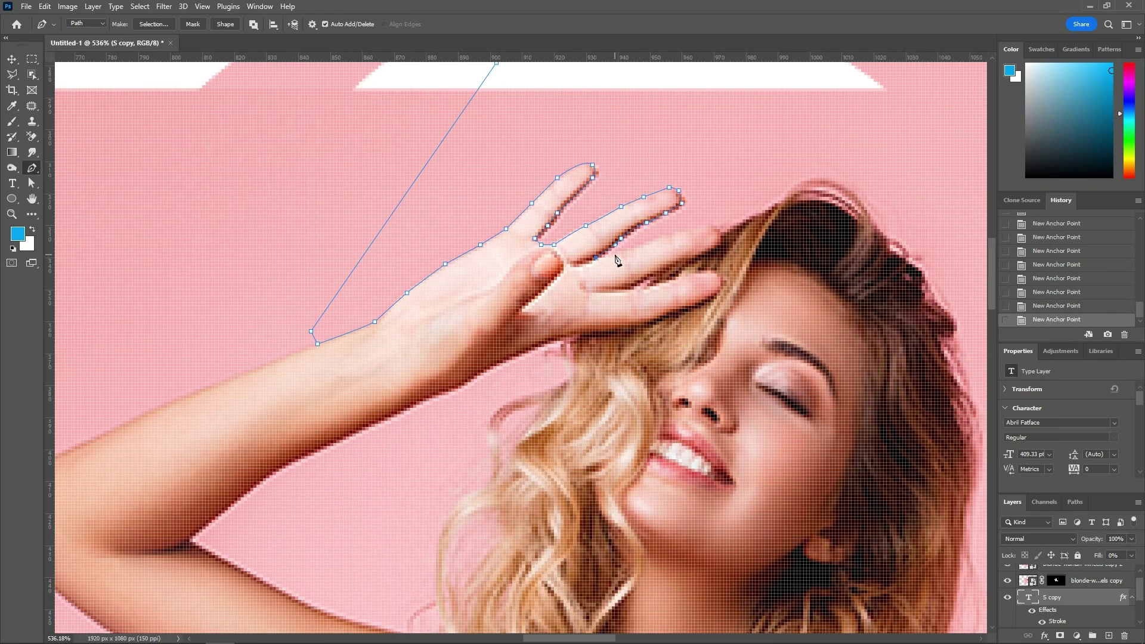
Trace the path along the third finger and the top of the hair, and close it through the empty area above
left_click(721, 235)
scroll(739, 258, "down", 4)
scroll(742, 298, "up", 3)
left_click_drag(745, 288, 789, 263)
left_click(818, 277, "alt")
left_click(855, 233)
left_click_drag(768, 174, 753, 165)
left_click(678, 136)
left_click_drag(536, 151, 526, 153)
left_click(492, 159)
Hide the unmasked photo duplicate and move the path's forearm anchors out to the inner edge of the S
left_click(1007, 567)
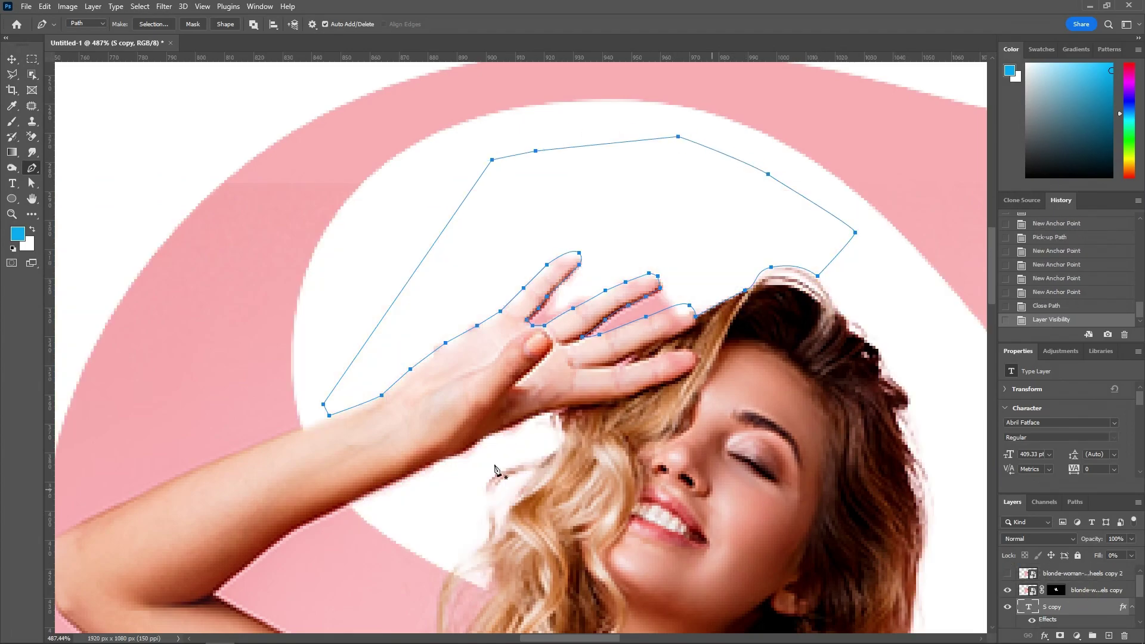
left_click(1007, 573)
key("ctrl+z")
left_click_drag(322, 404, 297, 407)
left_click(1008, 574)
left_click(1007, 575)
left_click(1008, 574)
key("t")
double_click(616, 241)
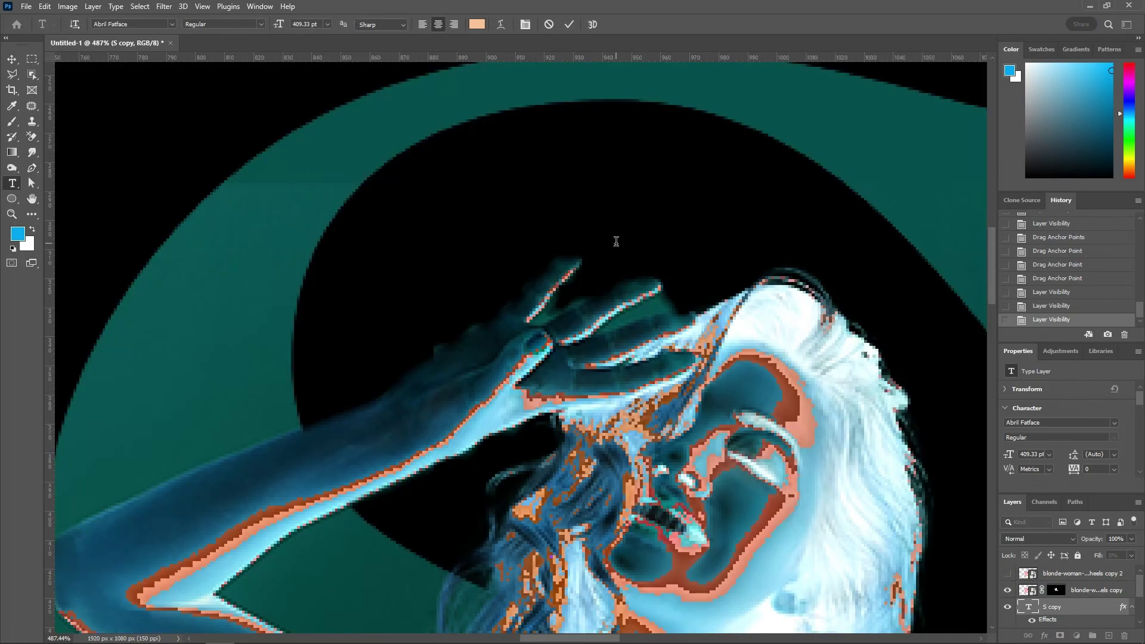
left_click(549, 26)
key("p")
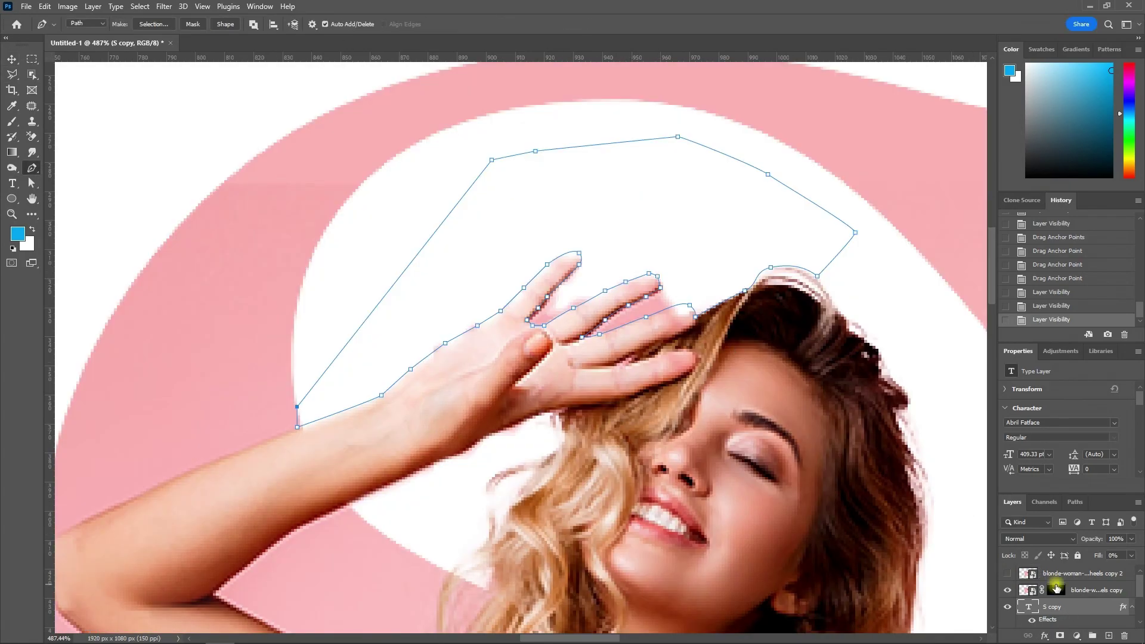
Paint black on the woman copy's mask inside the path selection to clear the fringe around the fingers, and invert the selection
left_click(1057, 589)
key("ctrl+Return")
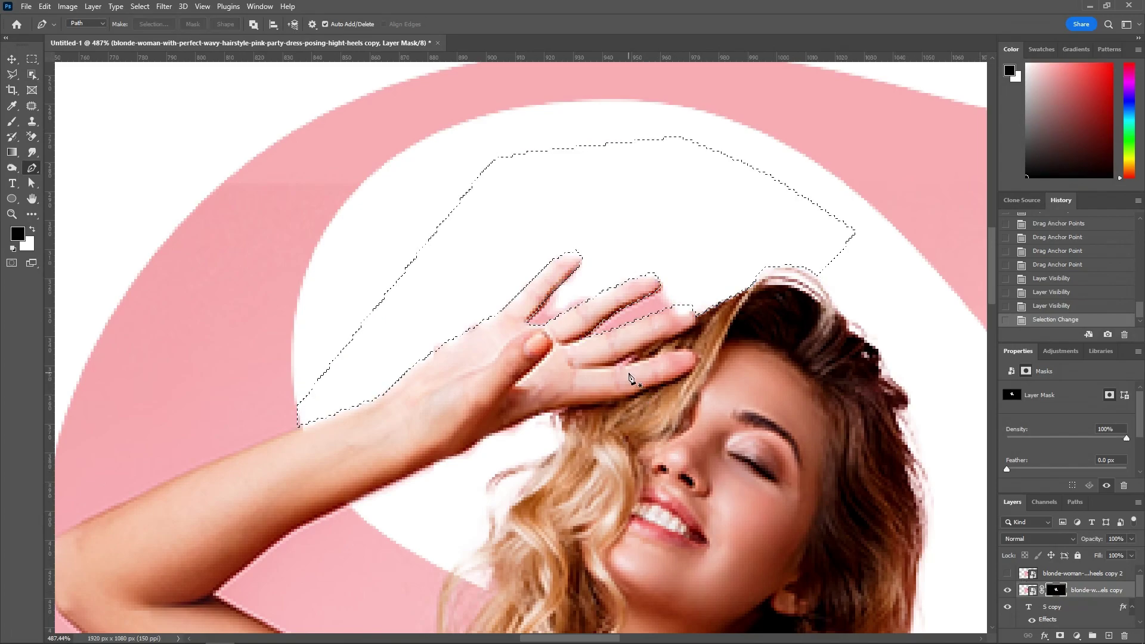
key("b")
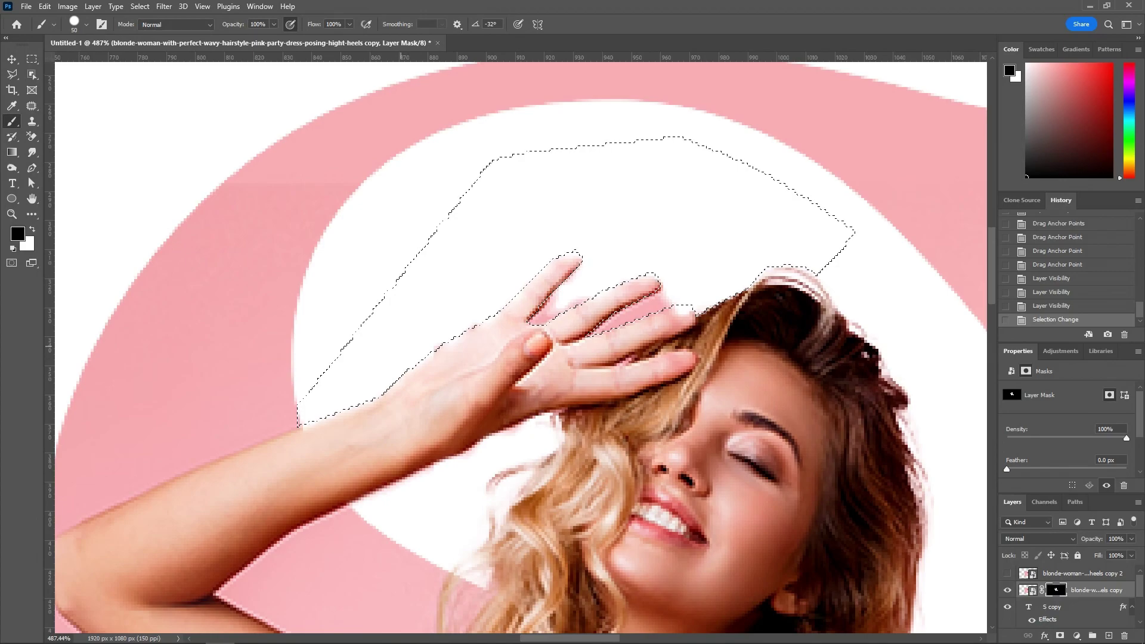
left_click(396, 347)
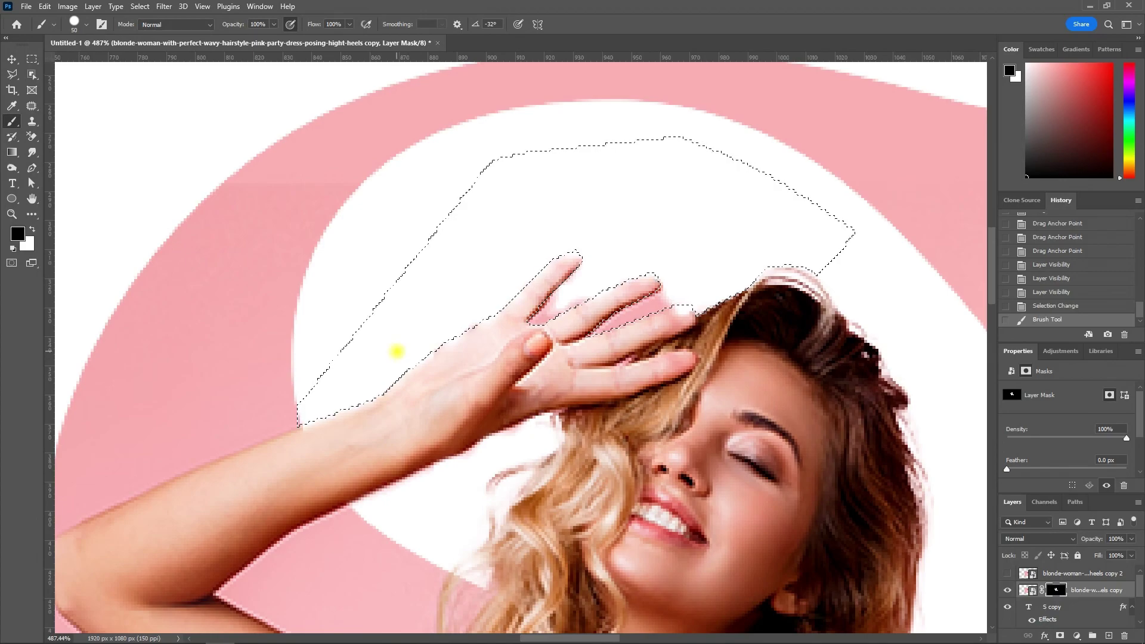
left_click(443, 324)
left_click_drag(511, 280, 539, 303)
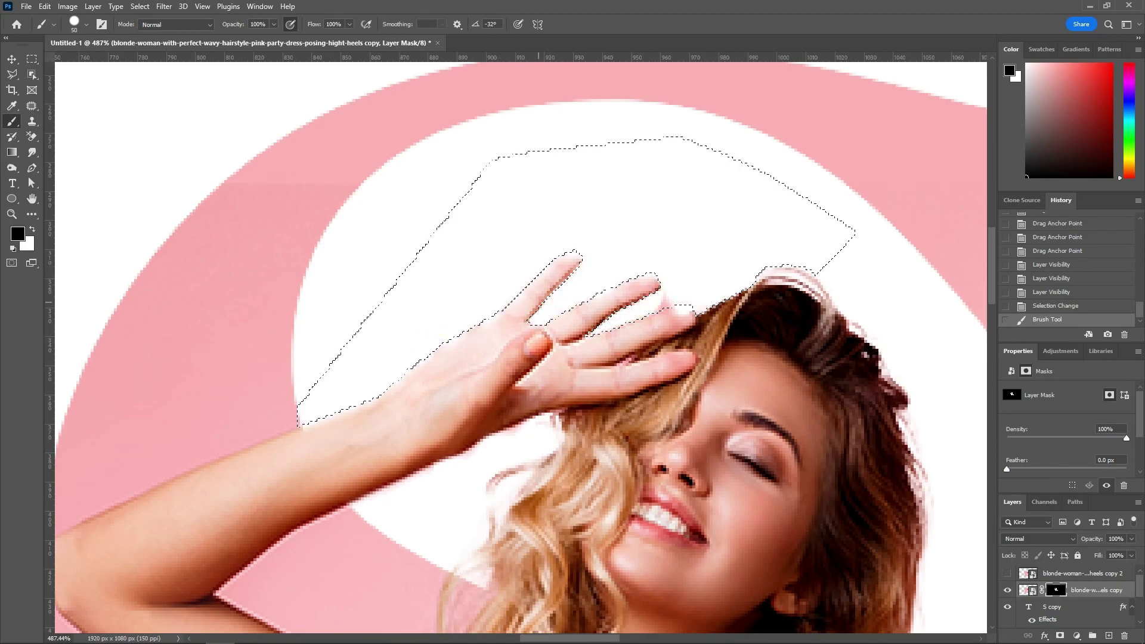
left_click_drag(345, 395, 346, 393)
key("ctrl+shift+i")
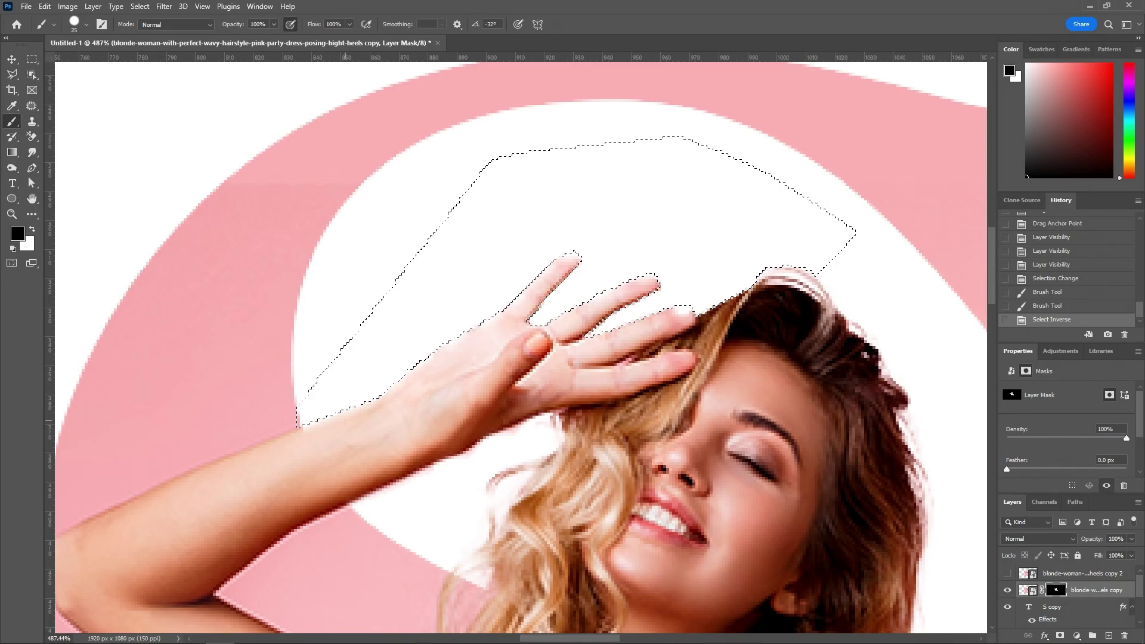
left_click(351, 410)
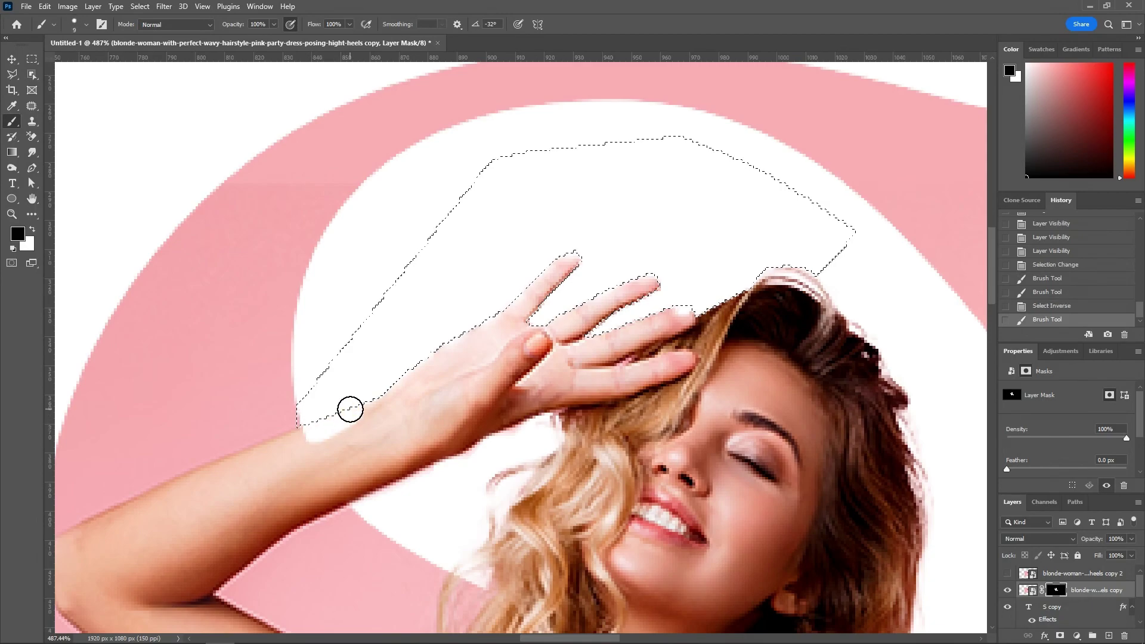
key("ctrl+z")
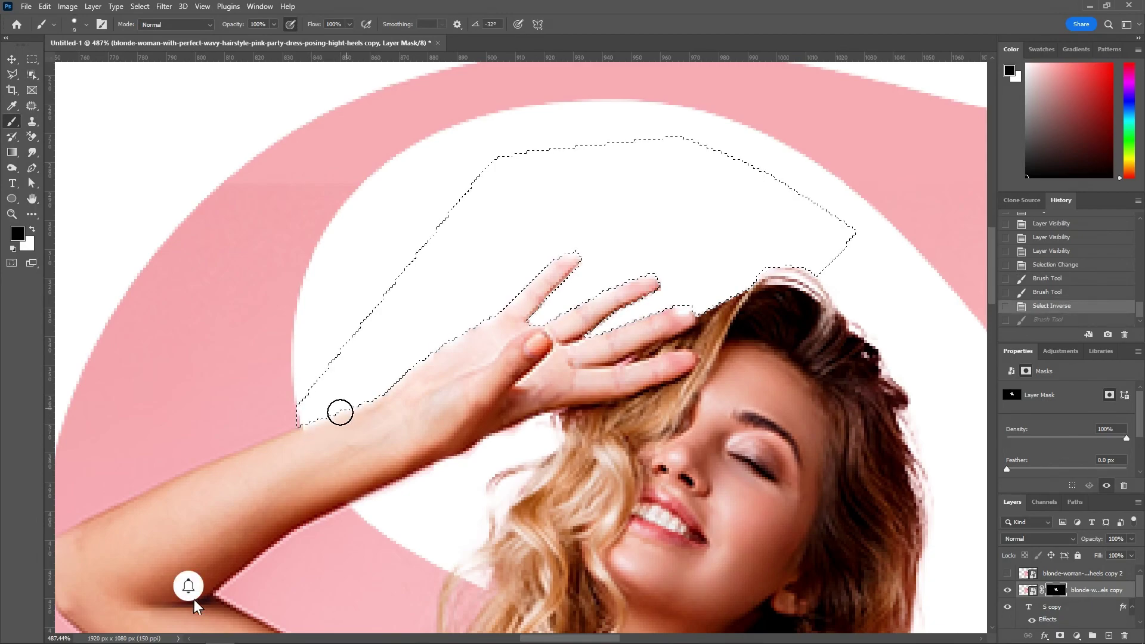
left_click(312, 428)
key("ctrl+z")
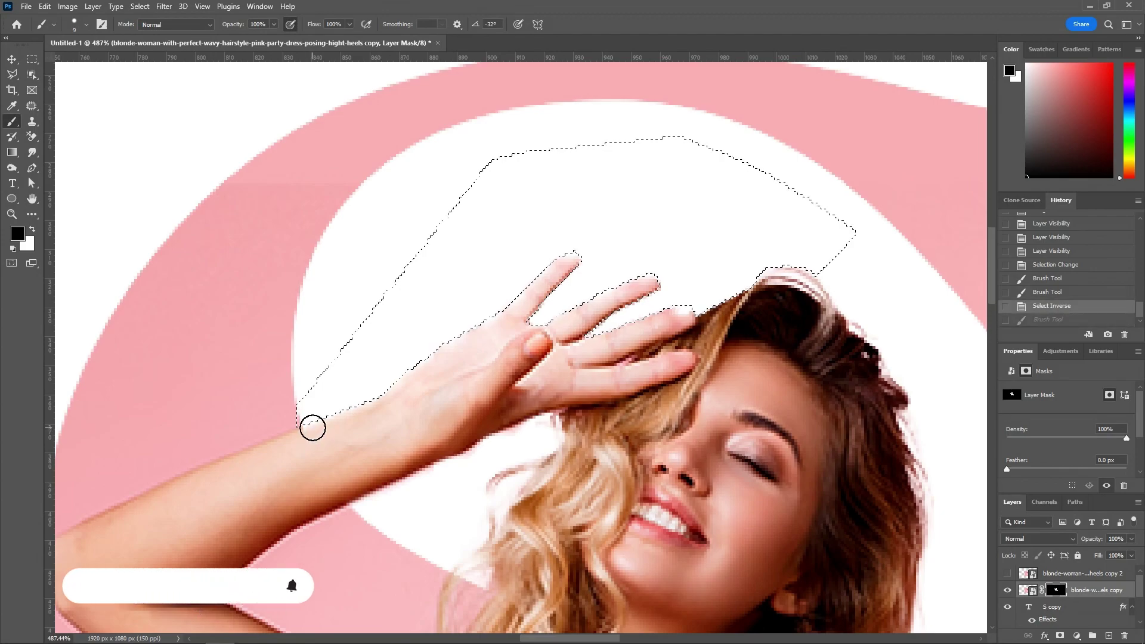
Restore the edges of the hand and fingers with white on the woman copy's mask, and clear the selection
key("x")
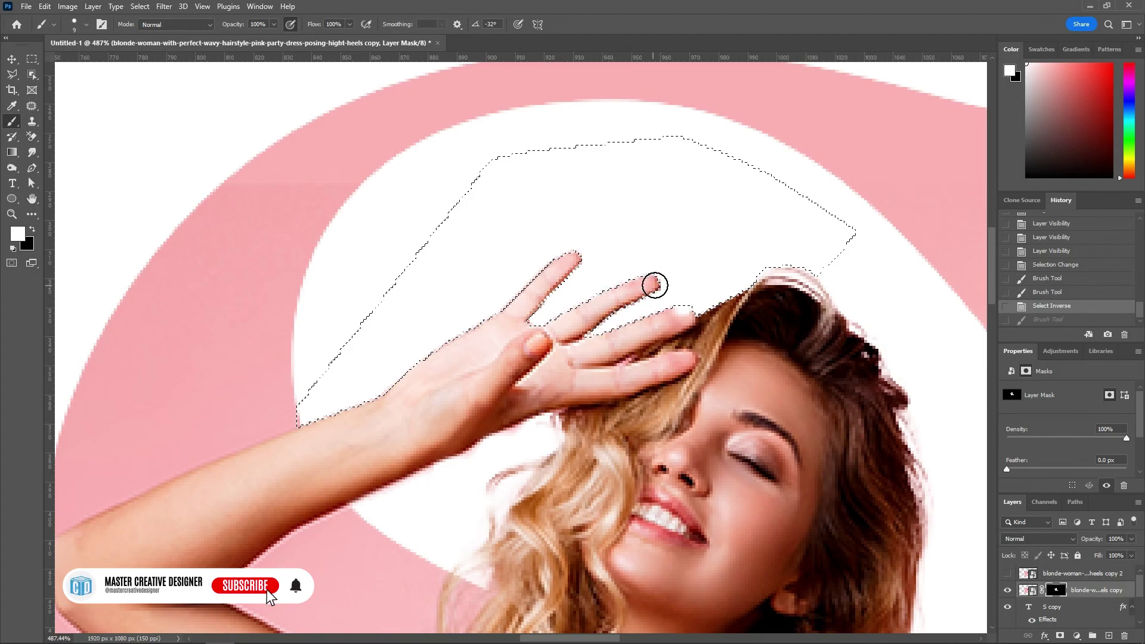
left_click_drag(676, 330, 695, 364)
key("ctrl+d")
key("v")
key("ctrl+0")
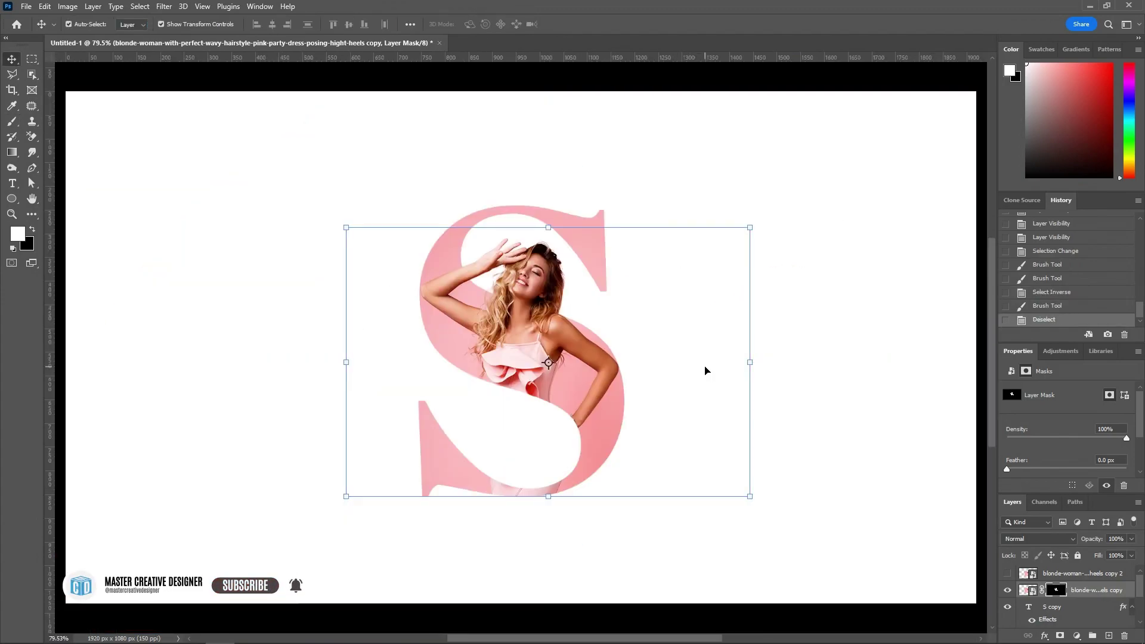
Fill the Background layer with a radial white-to-pink gradient running outward from the centre of the S
left_click(831, 480)
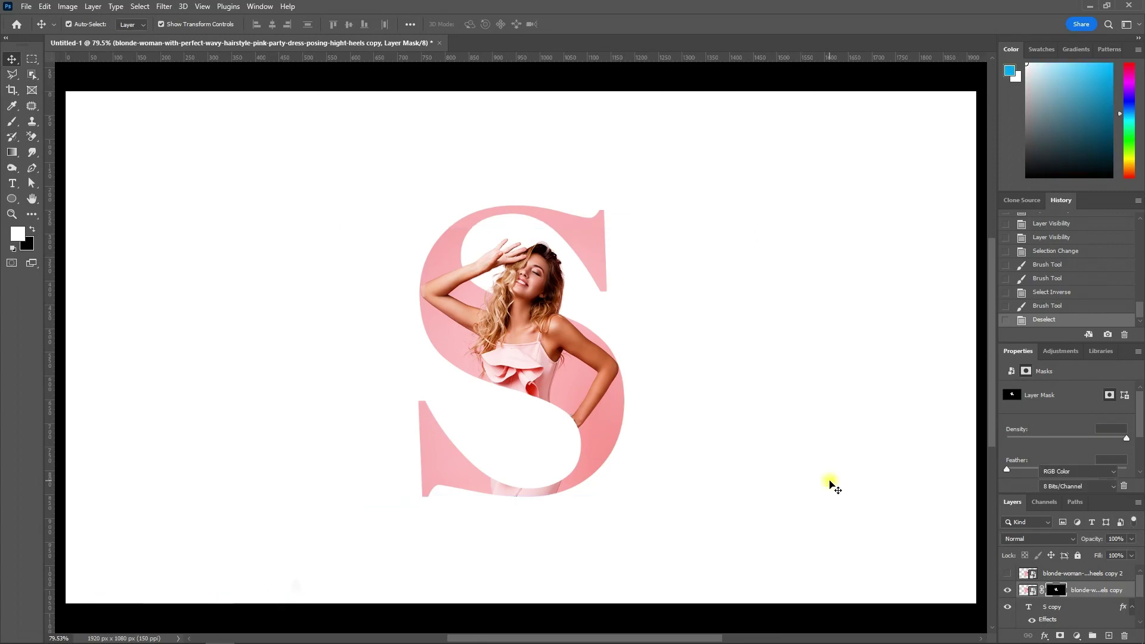
scroll(1062, 602, "down", 3)
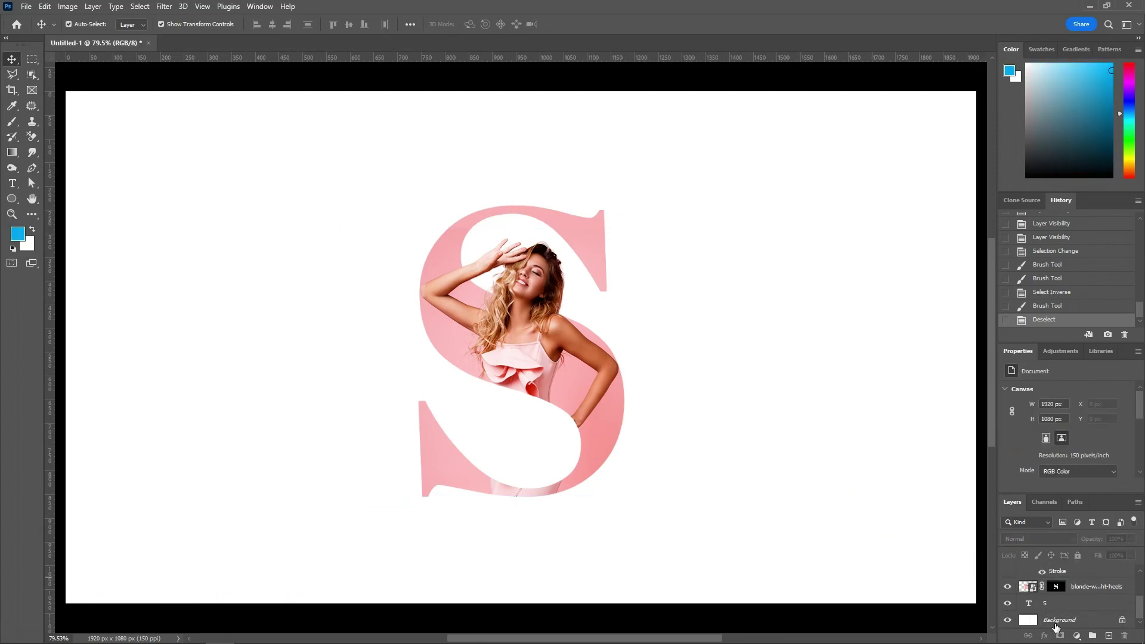
left_click(1054, 624)
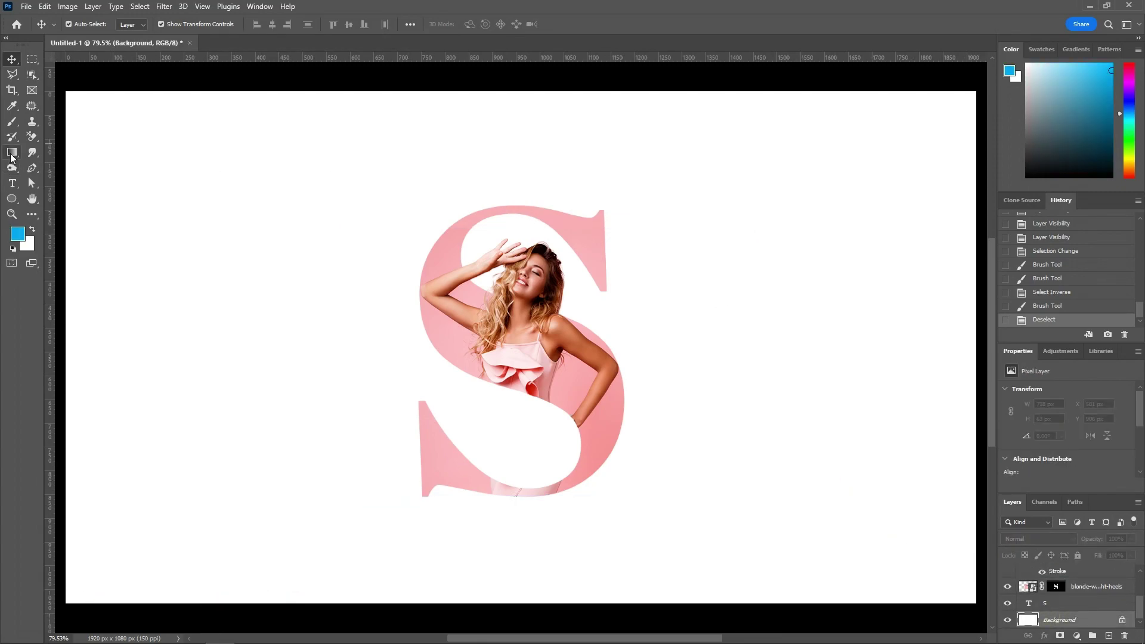
left_click(12, 152)
left_click_drag(525, 353, 870, 331)
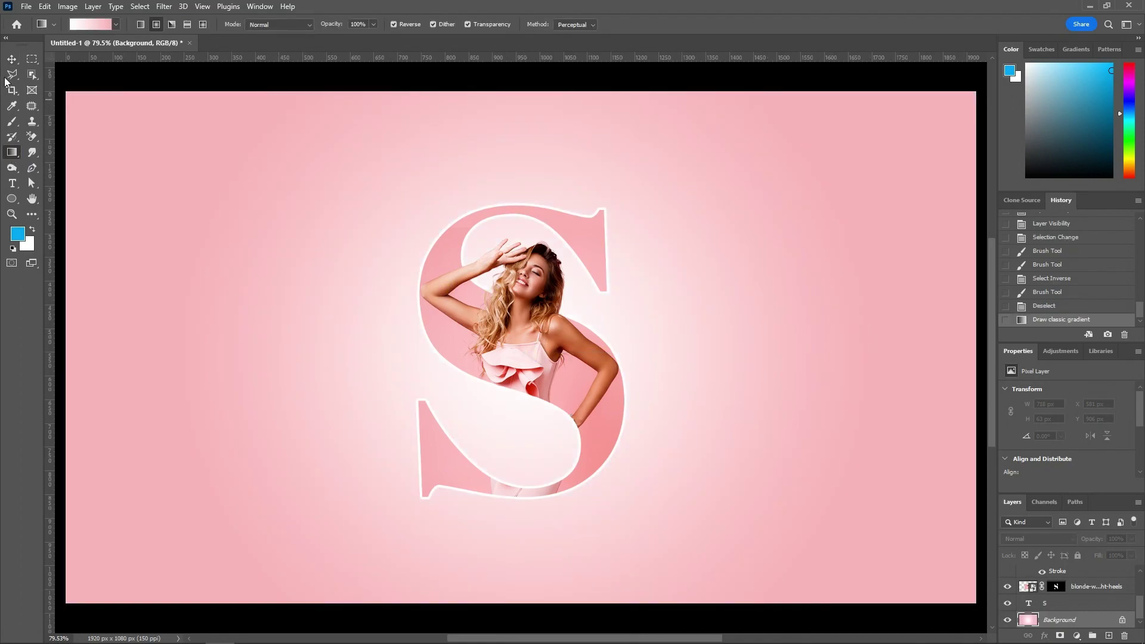
left_click(10, 58)
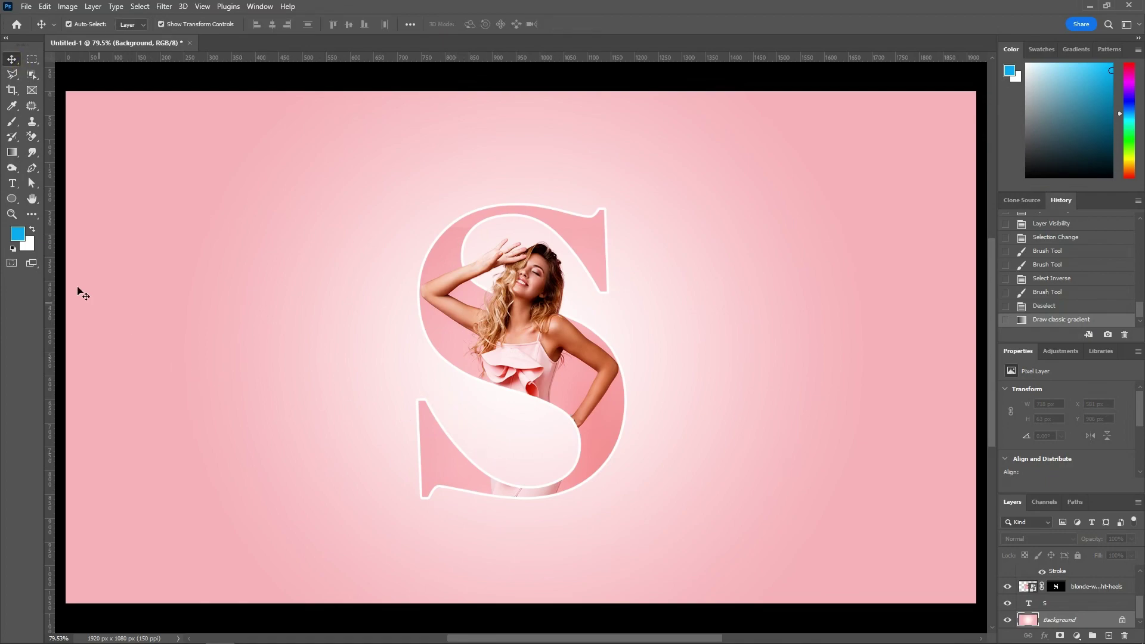
Draw a flat ellipse about 473 px wide and 17 px high just below the S and fill it with black (000000)
left_click(11, 199)
left_click_drag(420, 536, 643, 543)
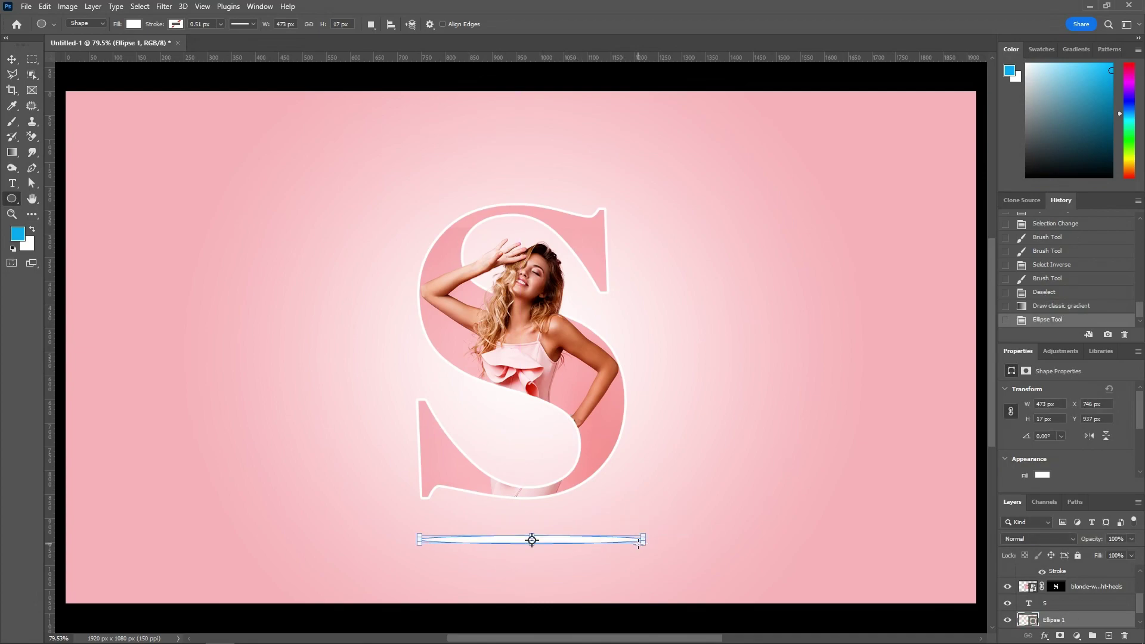
left_click(136, 25)
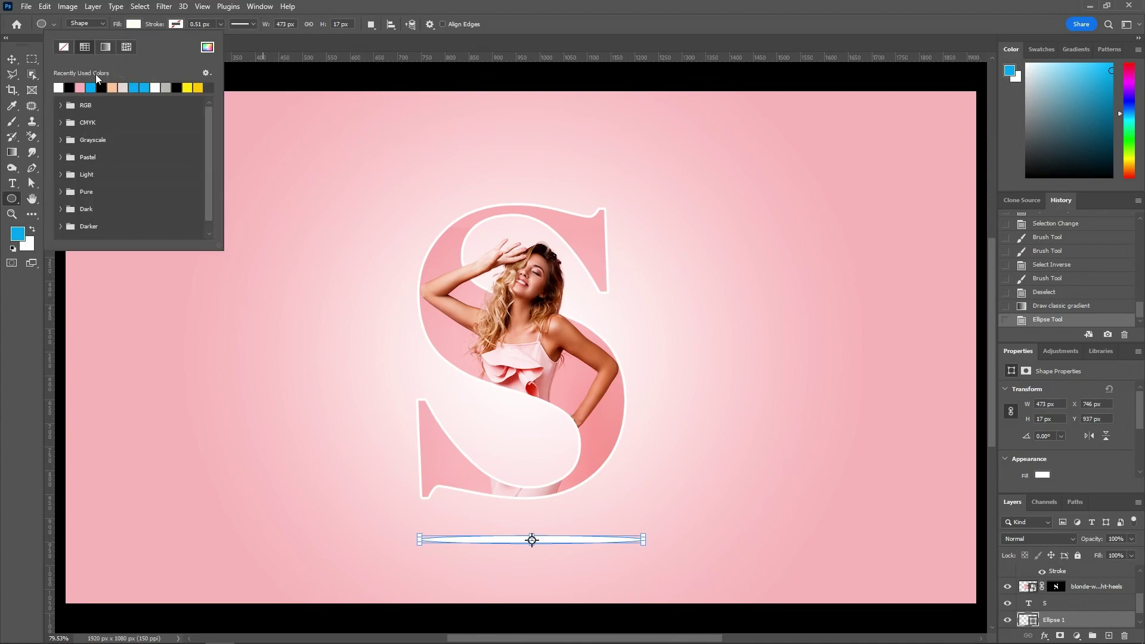
left_click(71, 88)
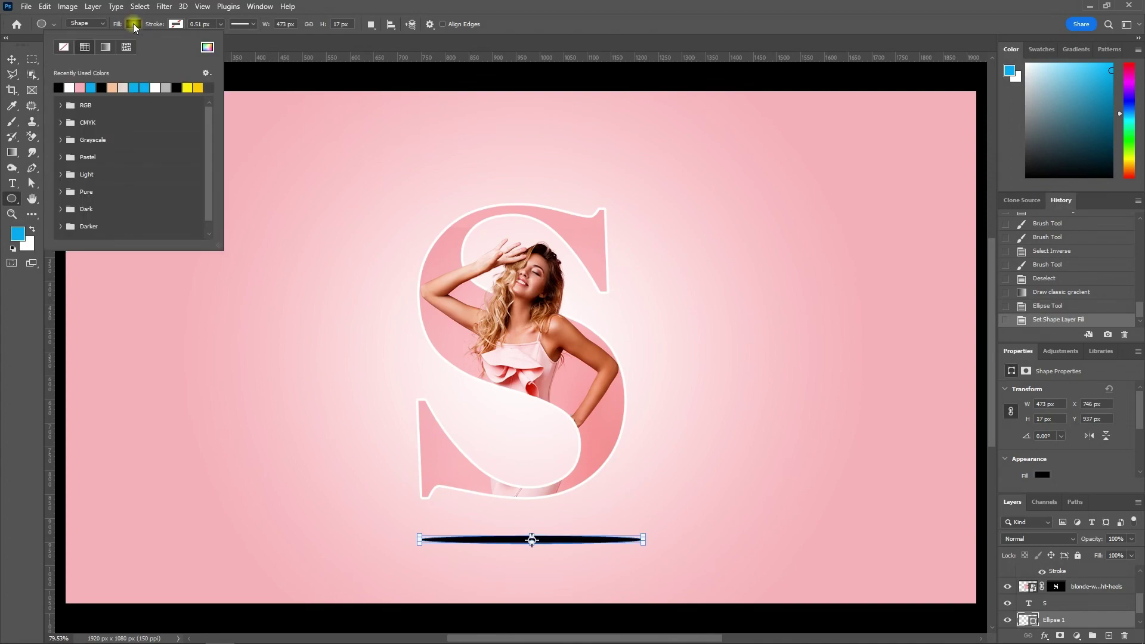
left_click(204, 48)
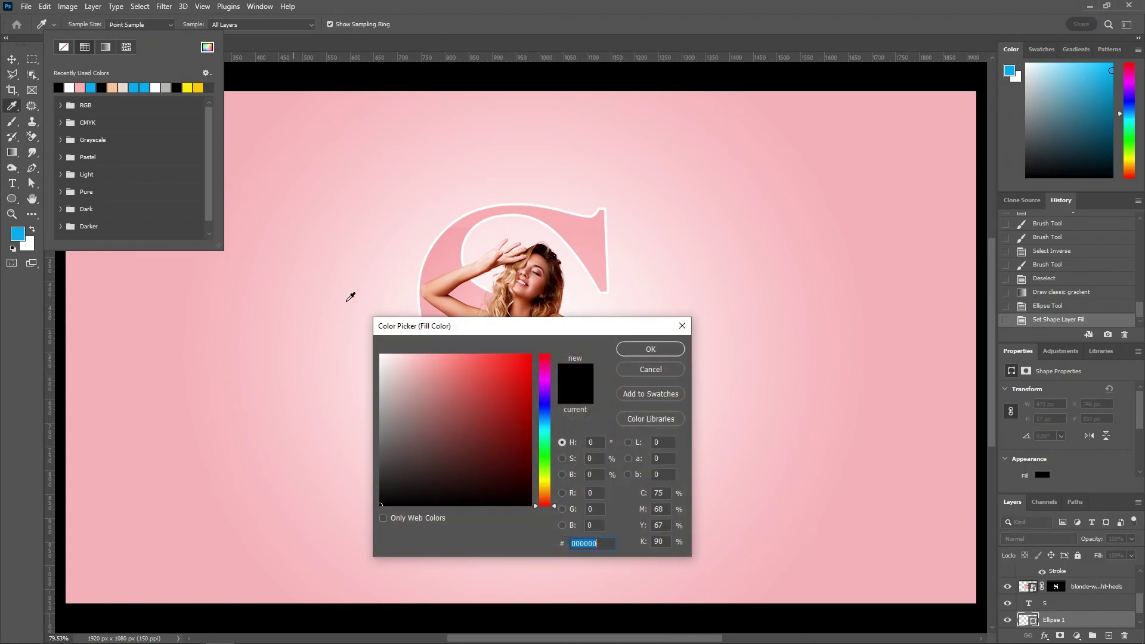
left_click(673, 353)
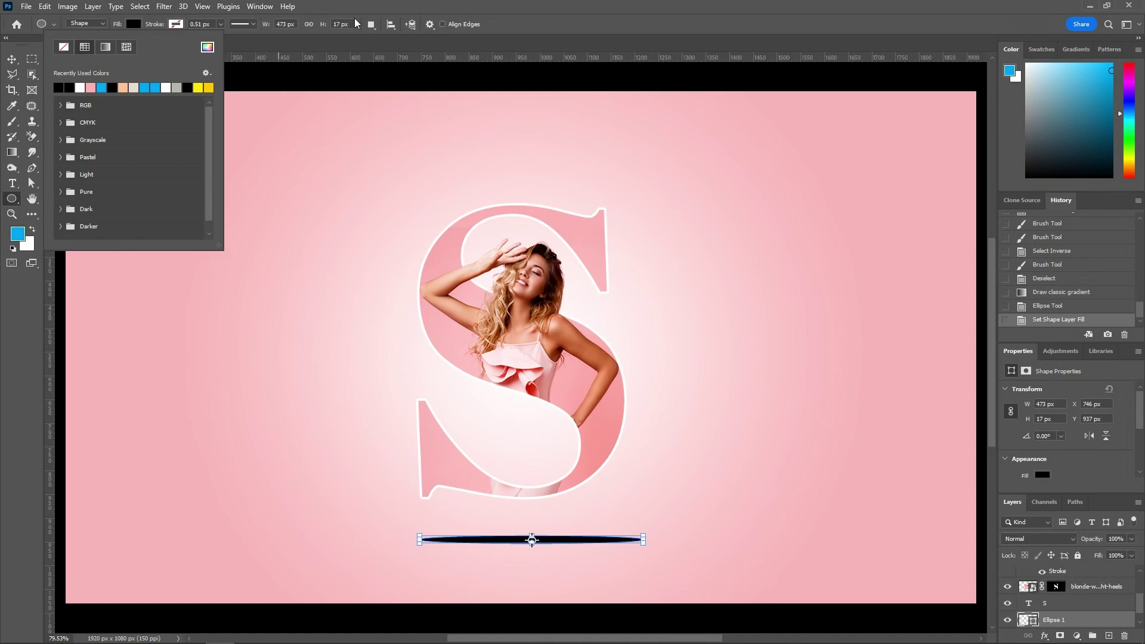
left_click(356, 23)
Soften the black ellipse with the last-used Gaussian Blur filter and set its layer opacity to 60%
left_click(163, 6)
left_click(168, 18)
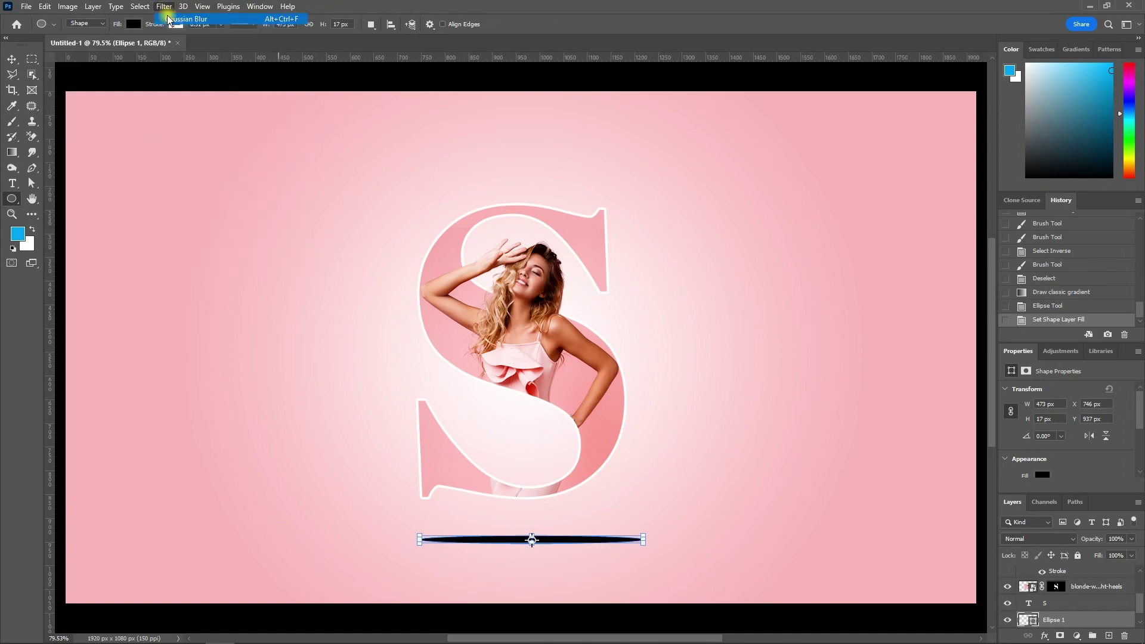
left_click(11, 59)
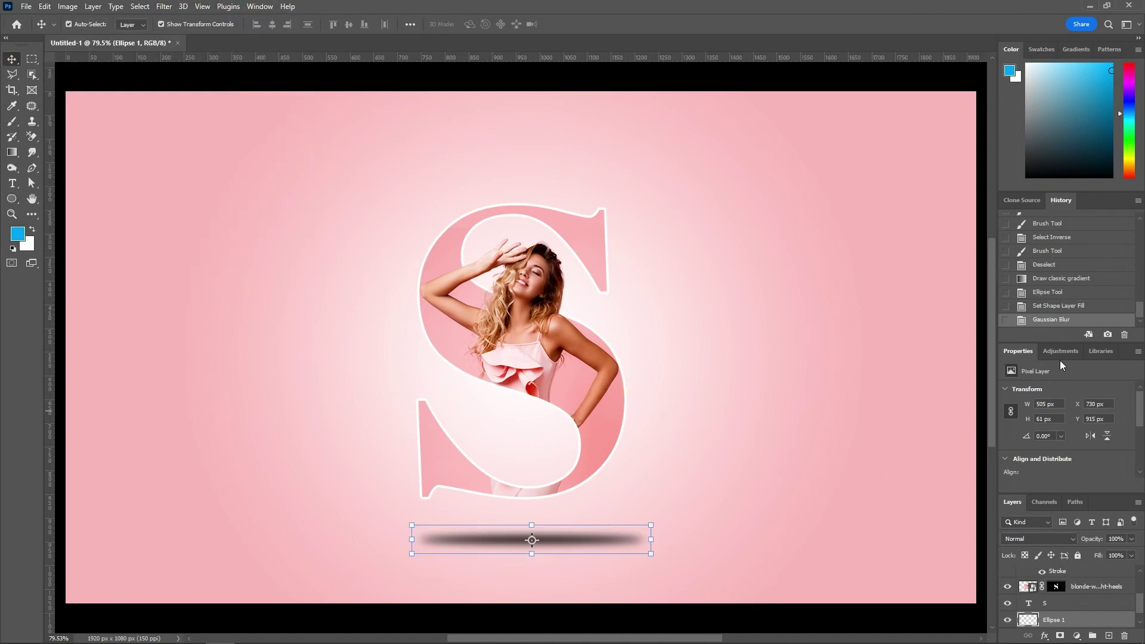
left_click(1115, 538)
type("60")
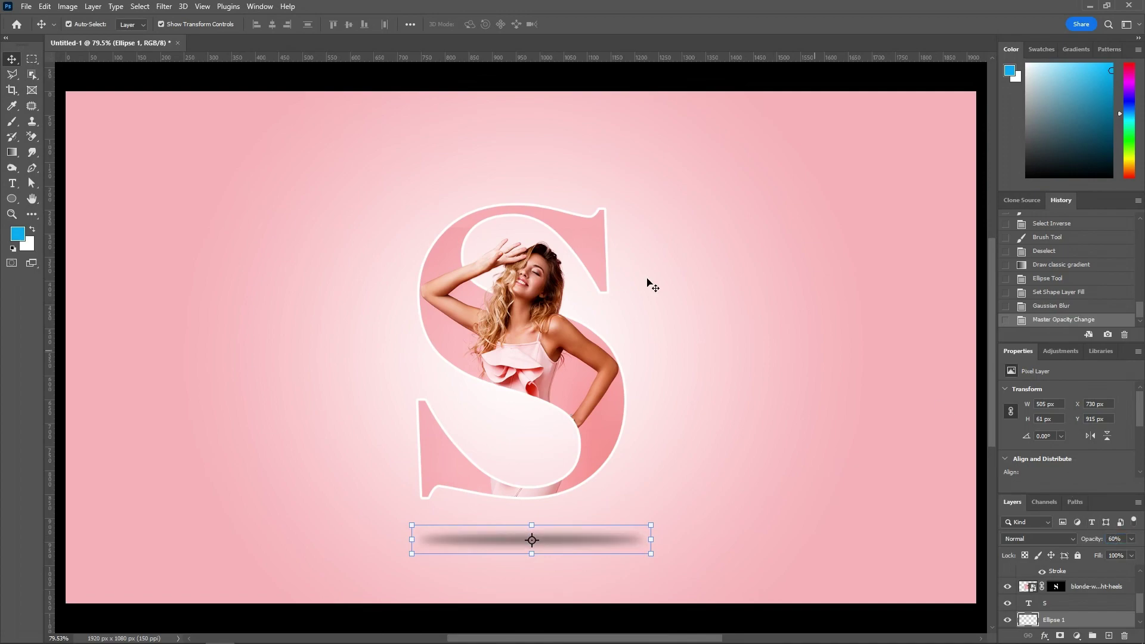
Center the blurred shadow horizontally on the canvas, and clear the canvas and layer selections
key("ctrl+a")
left_click(272, 24)
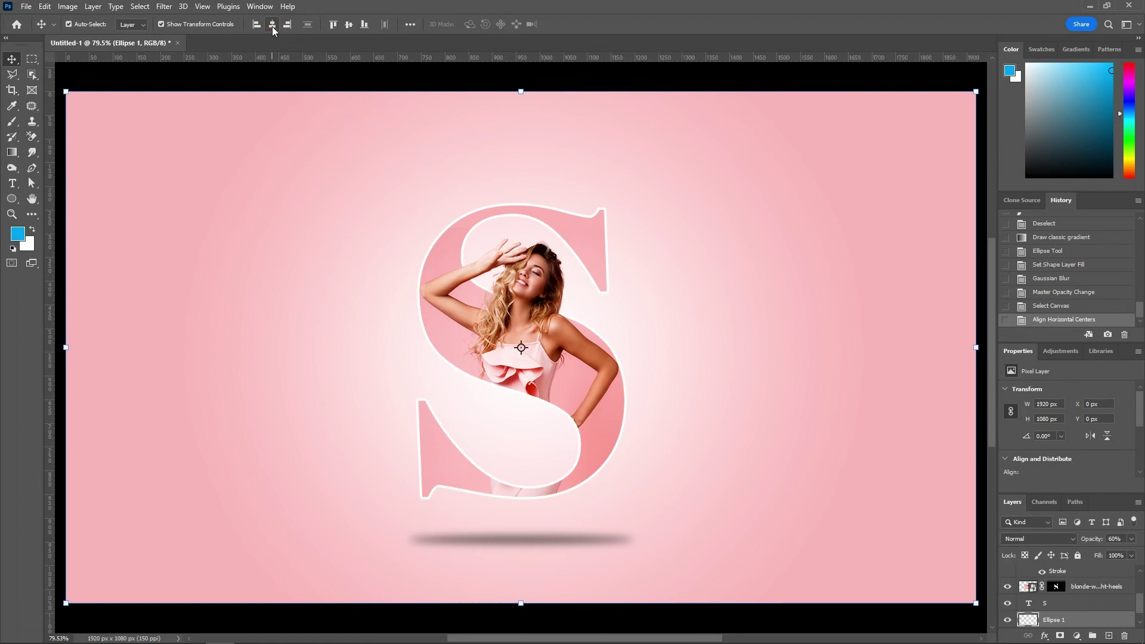
key("ctrl+d")
left_click(305, 286, "ctrl")
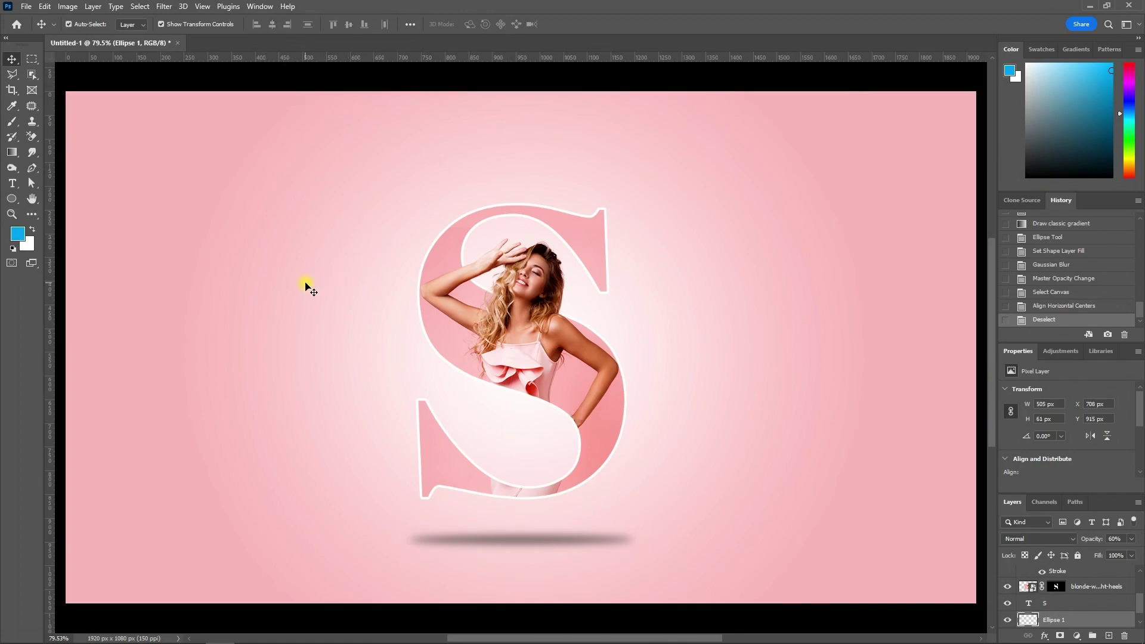
key("ctrl+0")
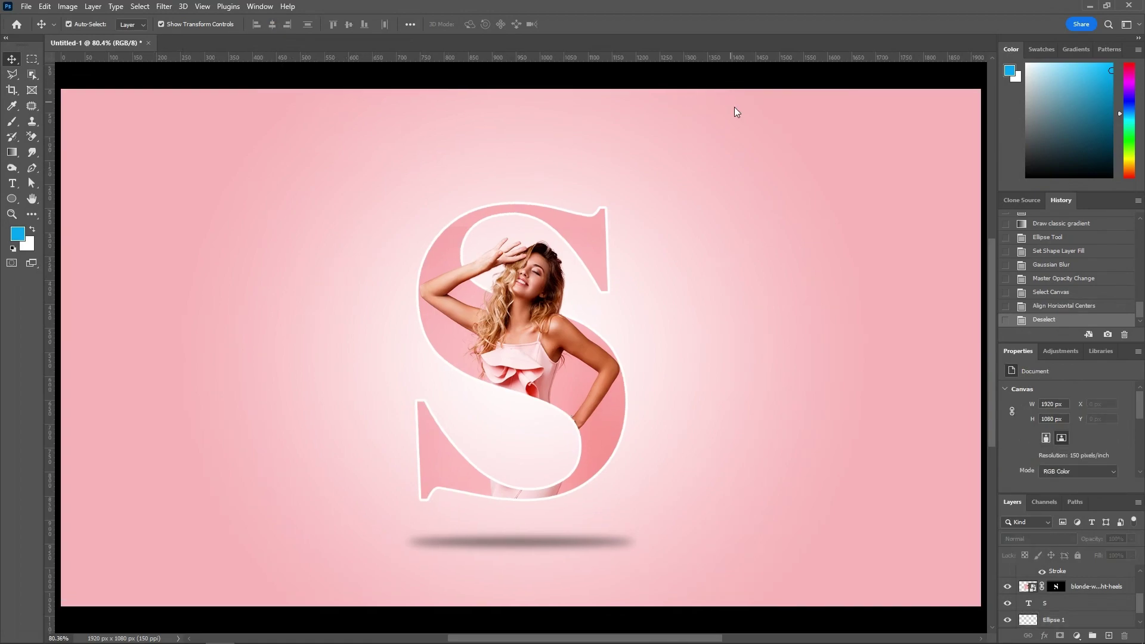